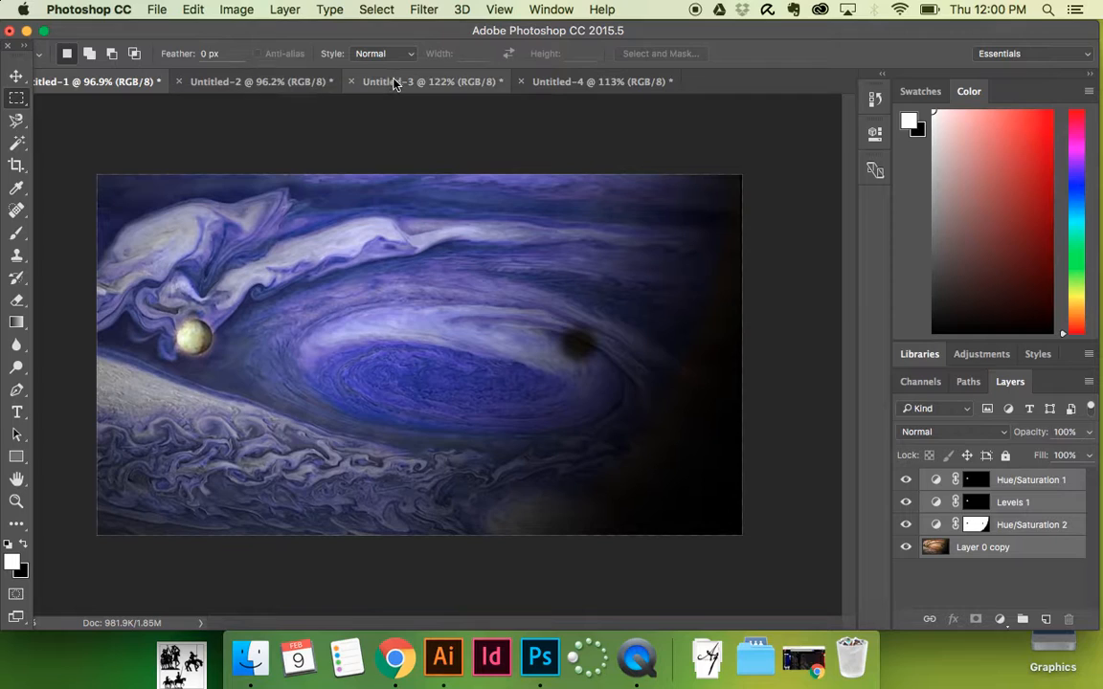
- Compare the Untitled-1 image with and without its Hue/Saturation 1, Levels 1 and Hue/Saturation 2 adjustment layers by toggling their visibility
{"action": "left_click", "coordinate": [906, 480]}
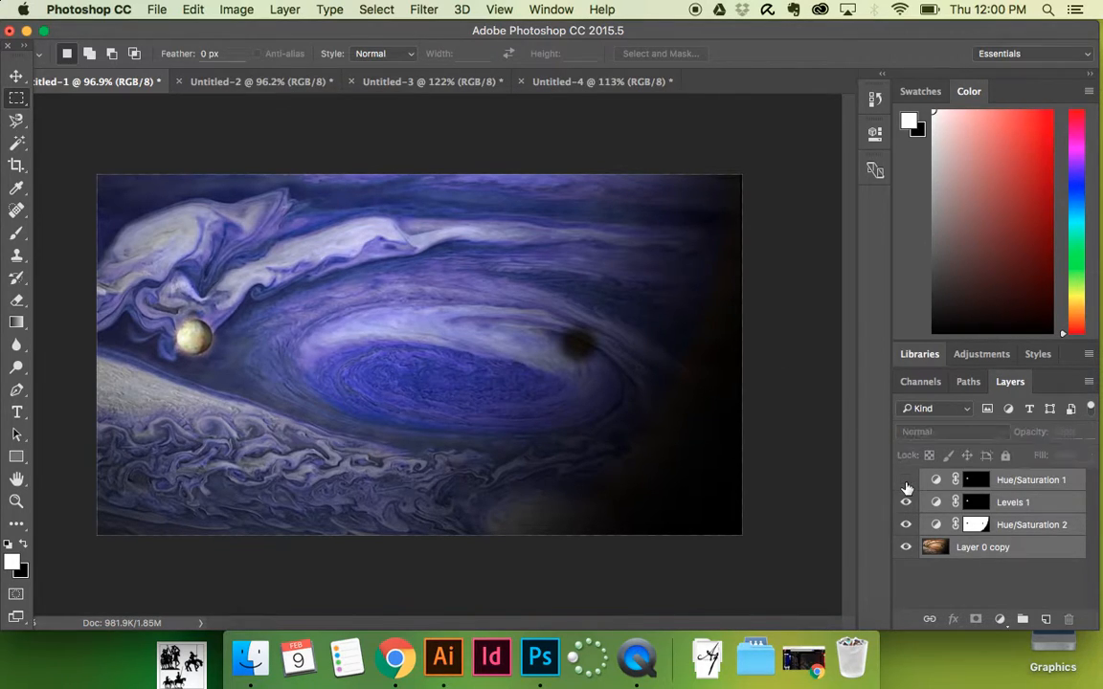
{"action": "left_click", "coordinate": [905, 502]}
{"action": "left_click", "coordinate": [906, 503]}
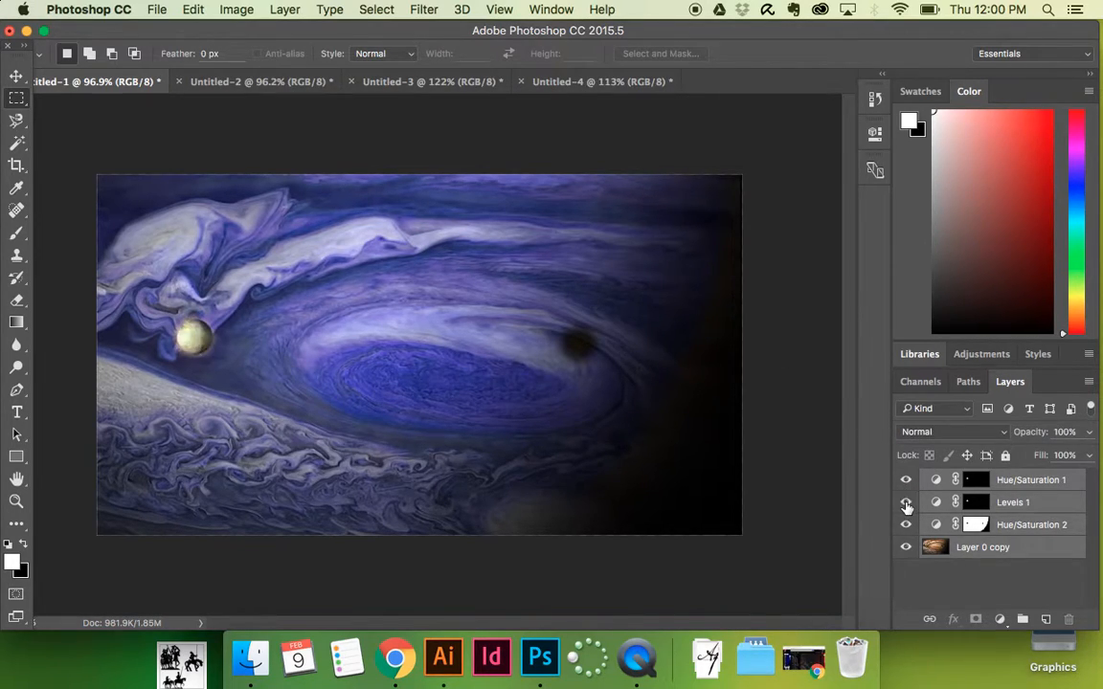
{"action": "left_click", "coordinate": [906, 526]}
{"action": "left_click", "coordinate": [905, 526]}
{"action": "left_click", "coordinate": [907, 502]}
{"action": "left_click", "coordinate": [905, 502]}
- In Untitled-2, hide the adjustment layers one by one to inspect their effects, and show them all again
{"action": "left_click", "coordinate": [297, 84]}
{"action": "left_click", "coordinate": [910, 483]}
{"action": "left_click", "coordinate": [907, 481]}
{"action": "left_click", "coordinate": [908, 503]}
{"action": "left_click", "coordinate": [908, 524]}
{"action": "left_click", "coordinate": [908, 548]}
{"action": "left_click", "coordinate": [908, 590]}
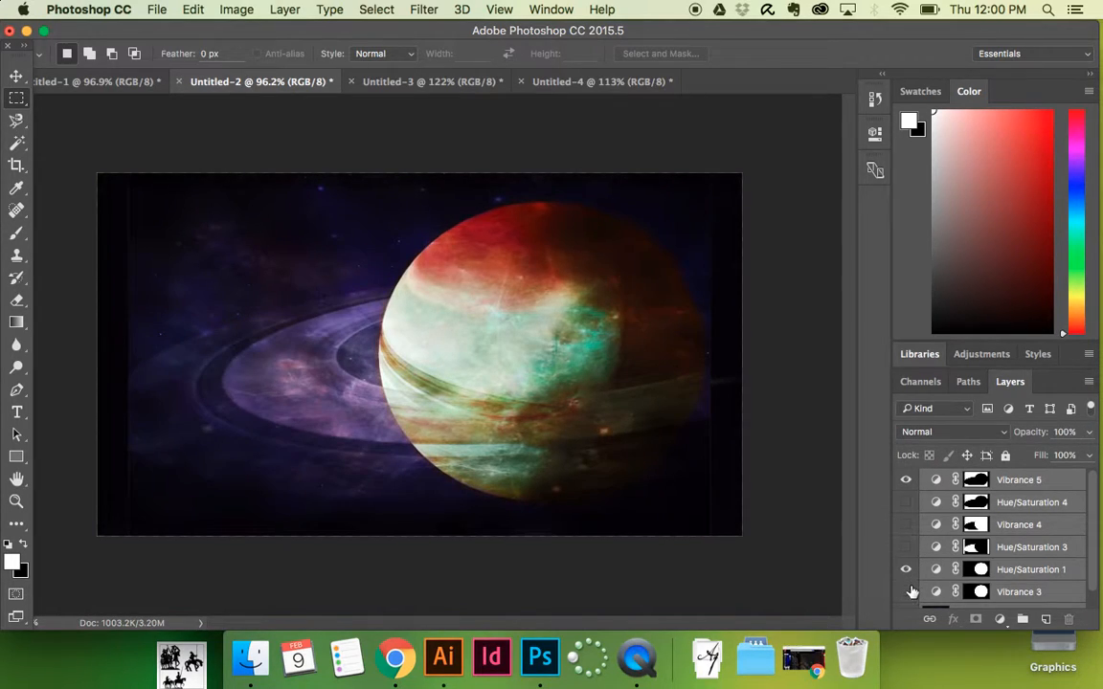
{"action": "left_click_drag", "start_coordinate": [910, 593], "coordinate": [906, 471]}
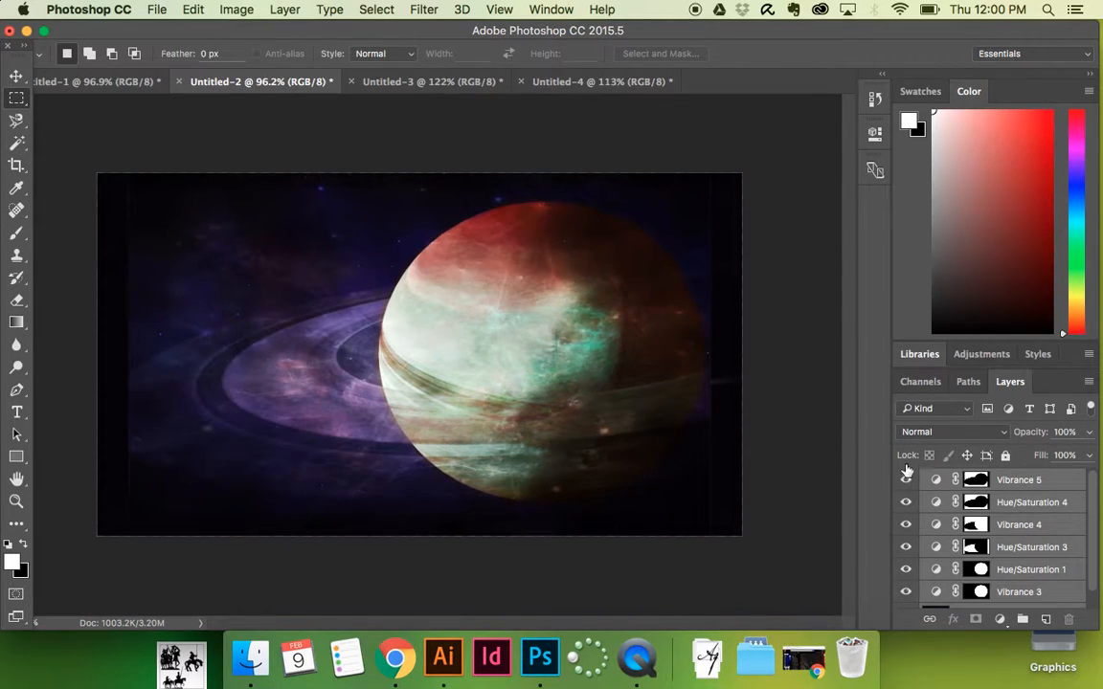
- Check the effect of the Hue/Saturation 1 layer in Untitled-4 by hiding and showing it, and return to Untitled-1
{"action": "left_click", "coordinate": [567, 83]}
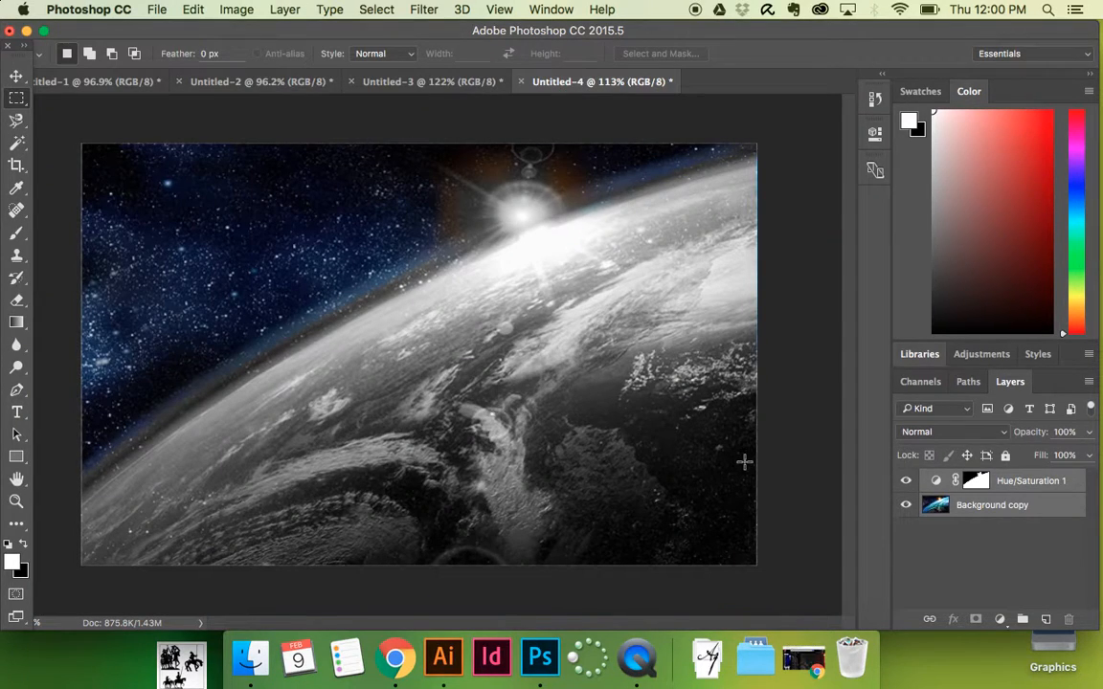
{"action": "left_click", "coordinate": [906, 481]}
{"action": "left_click", "coordinate": [904, 481]}
{"action": "left_click", "coordinate": [107, 80]}
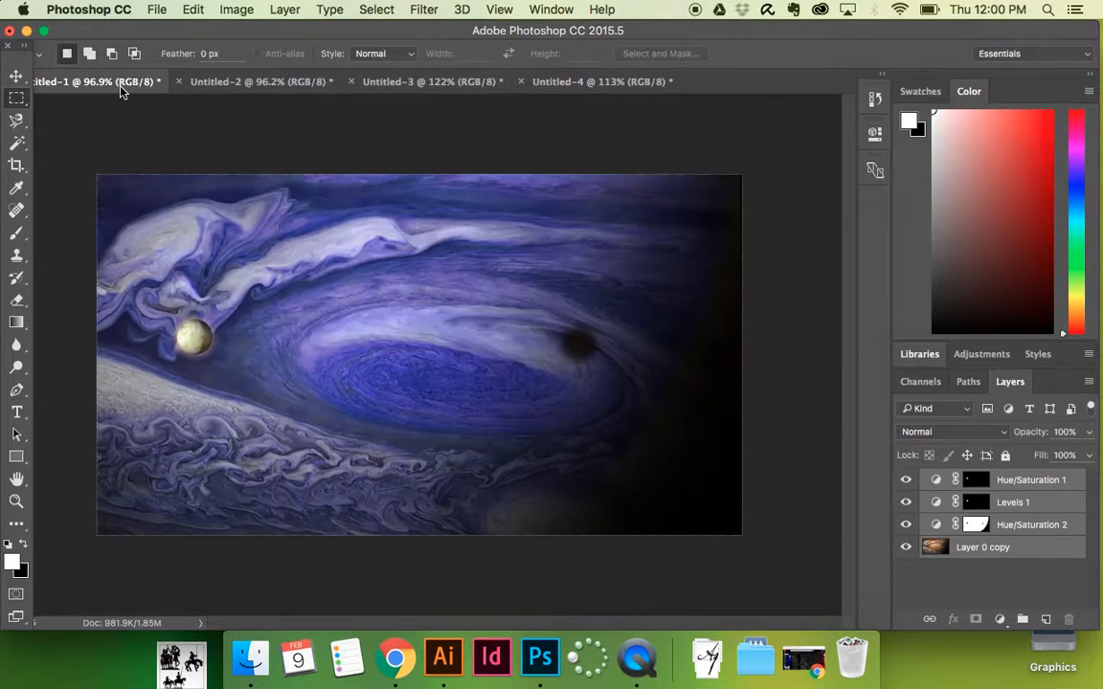
- Create a new 12 by 12 inch document at 72 pixels/inch in RGB Color with a white background
{"action": "left_click", "coordinate": [155, 10]}
{"action": "left_click", "coordinate": [171, 32]}
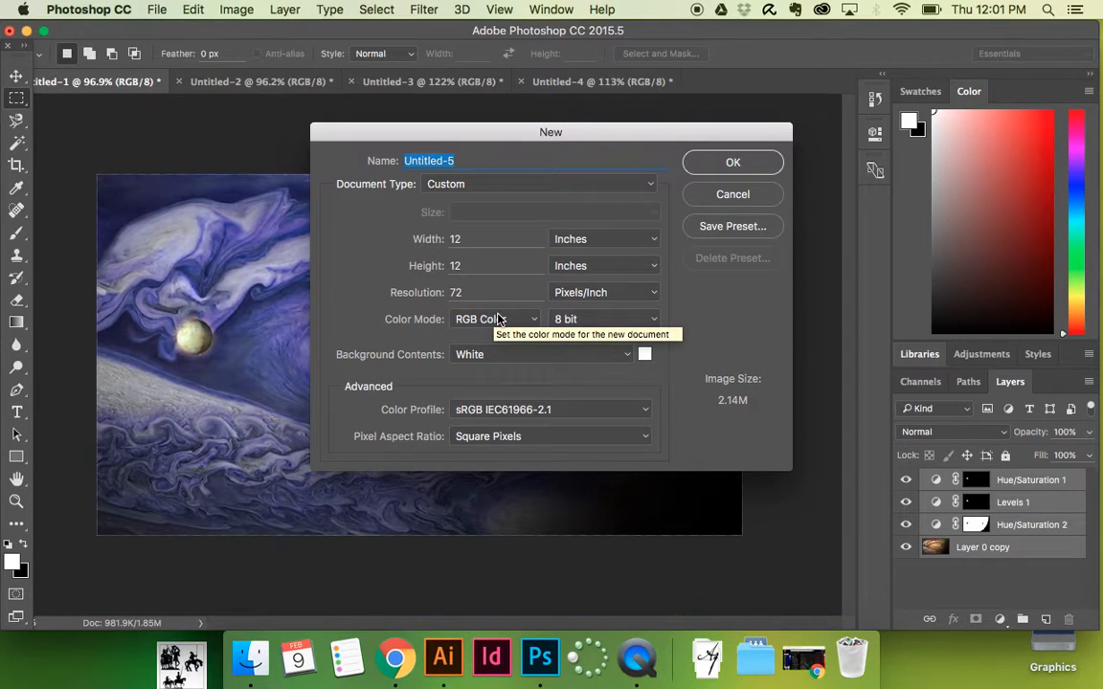
{"action": "left_click", "coordinate": [705, 164]}
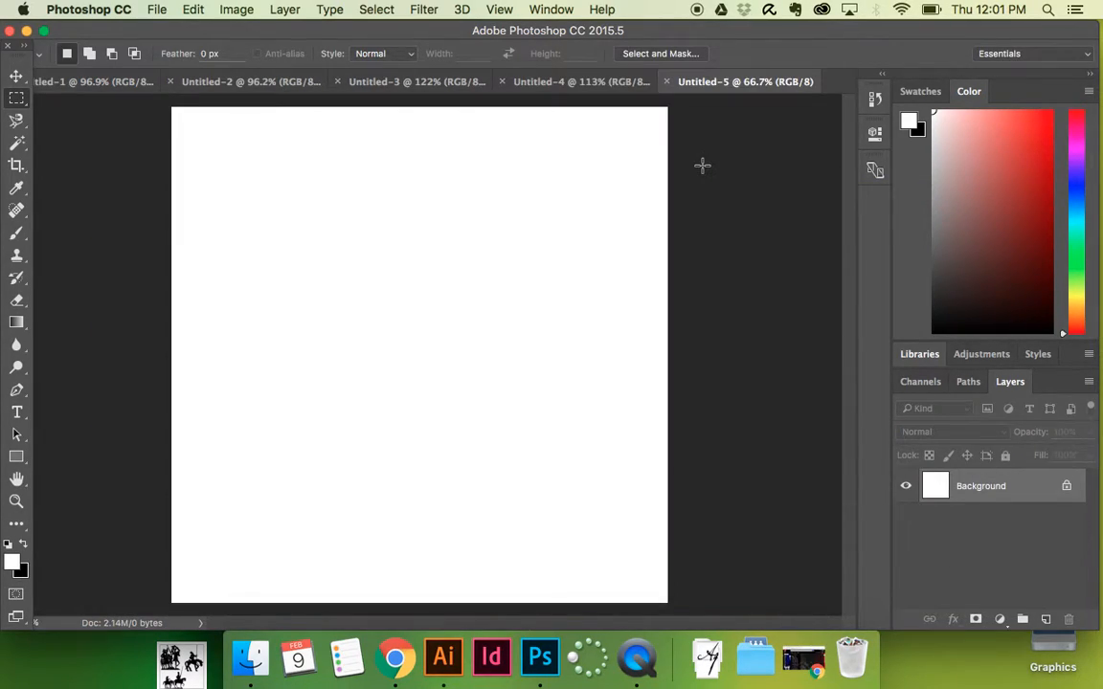
- Copy all layers of Untitled-2, from Vibrance 5 to Background copy, into Untitled-5 and place them in the canvas's upper-left quarter
{"action": "left_click", "coordinate": [57, 80]}
{"action": "left_click", "coordinate": [239, 83]}
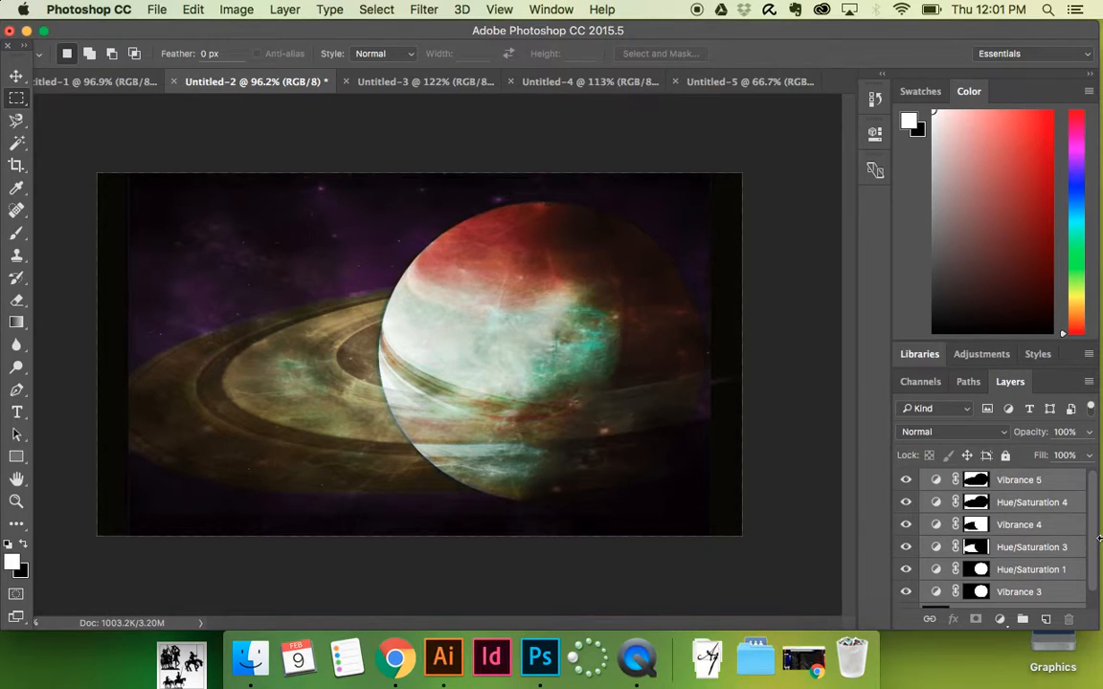
{"action": "left_click", "coordinate": [1033, 527]}
{"action": "left_click", "coordinate": [1022, 481]}
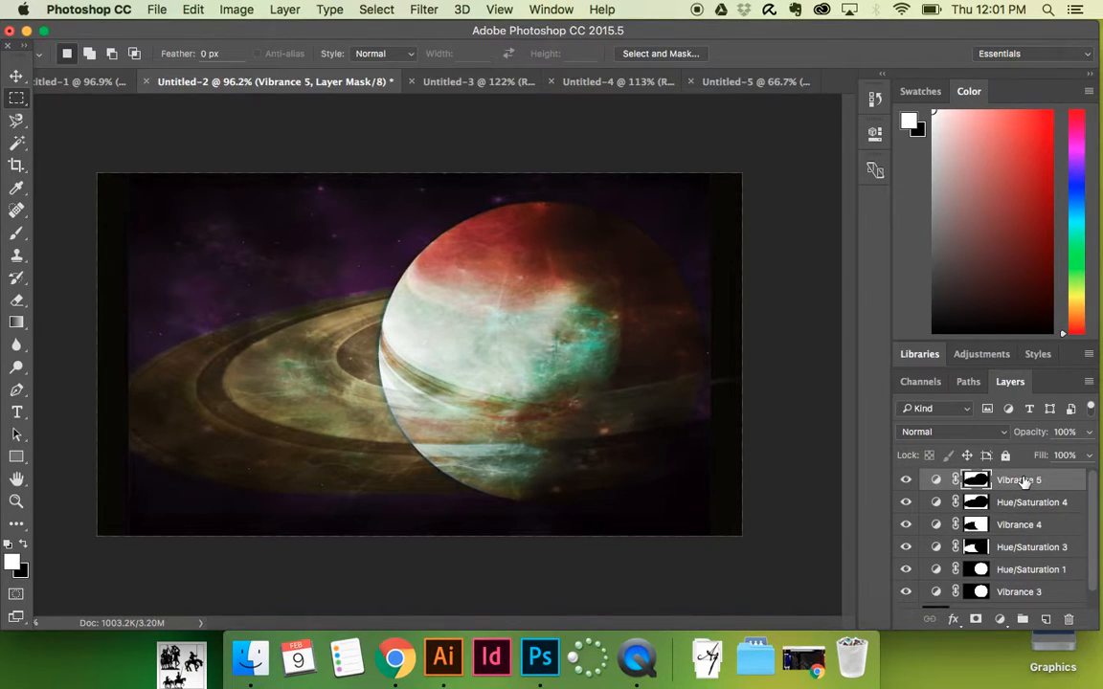
{"action": "scroll", "coordinate": [1025, 483], "scroll_direction": "down", "scroll_amount": 1}
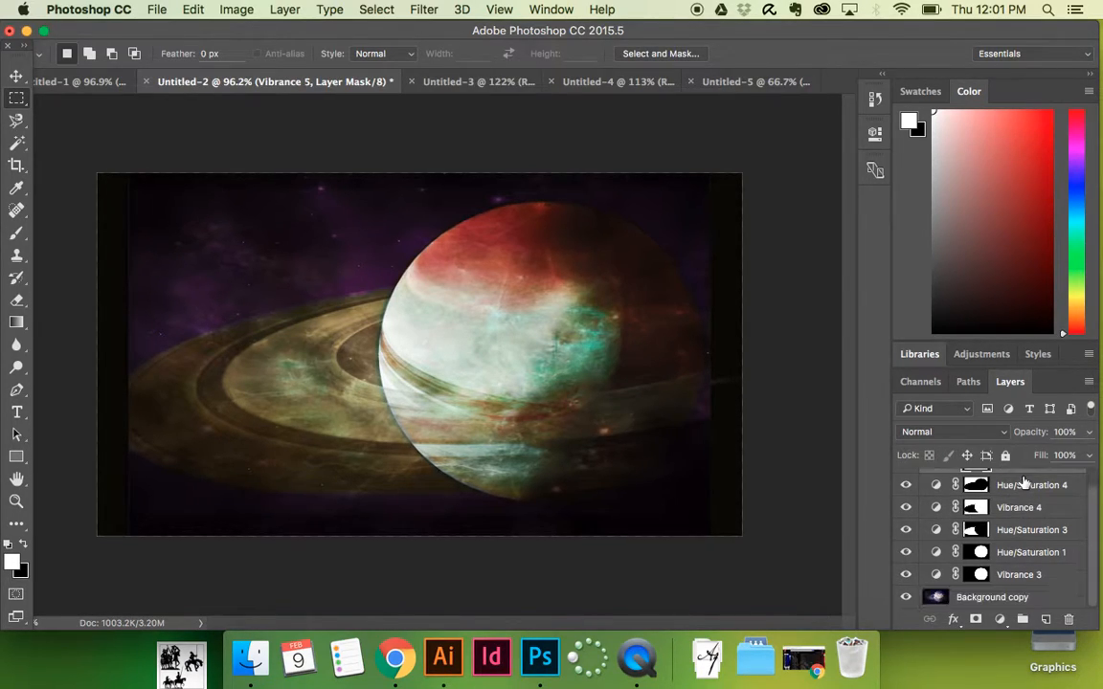
{"action": "left_click", "coordinate": [1008, 598], "text": "shift"}
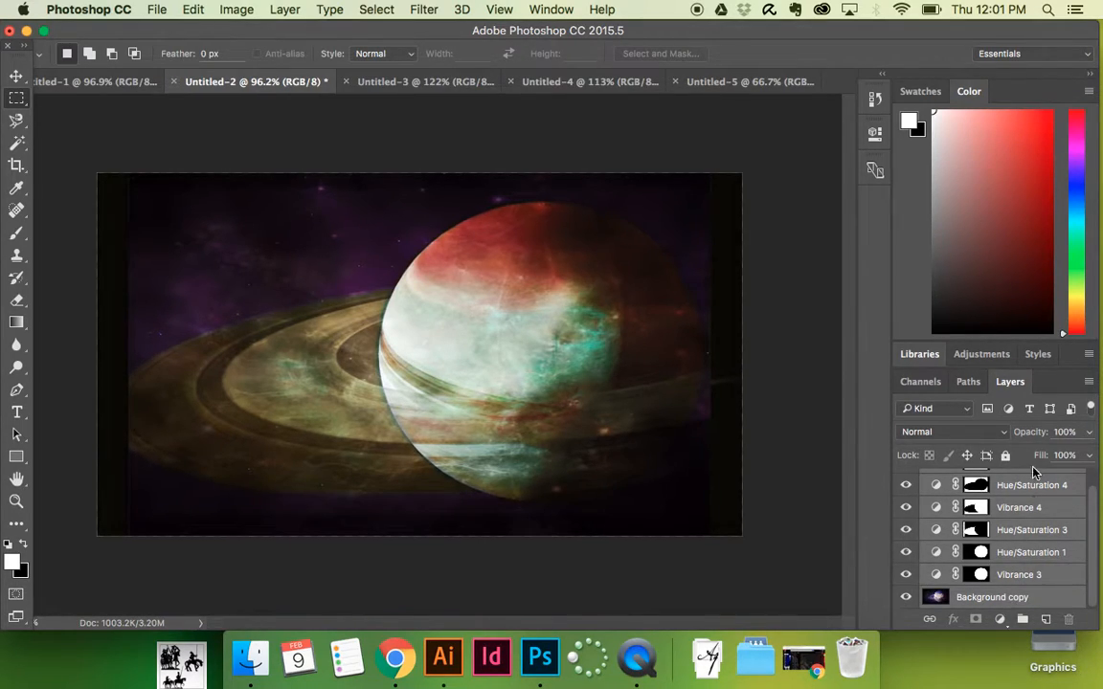
{"action": "left_click", "coordinate": [16, 76]}
{"action": "left_click_drag", "start_coordinate": [232, 424], "coordinate": [404, 279]}
{"action": "left_click_drag", "start_coordinate": [488, 257], "coordinate": [312, 288]}
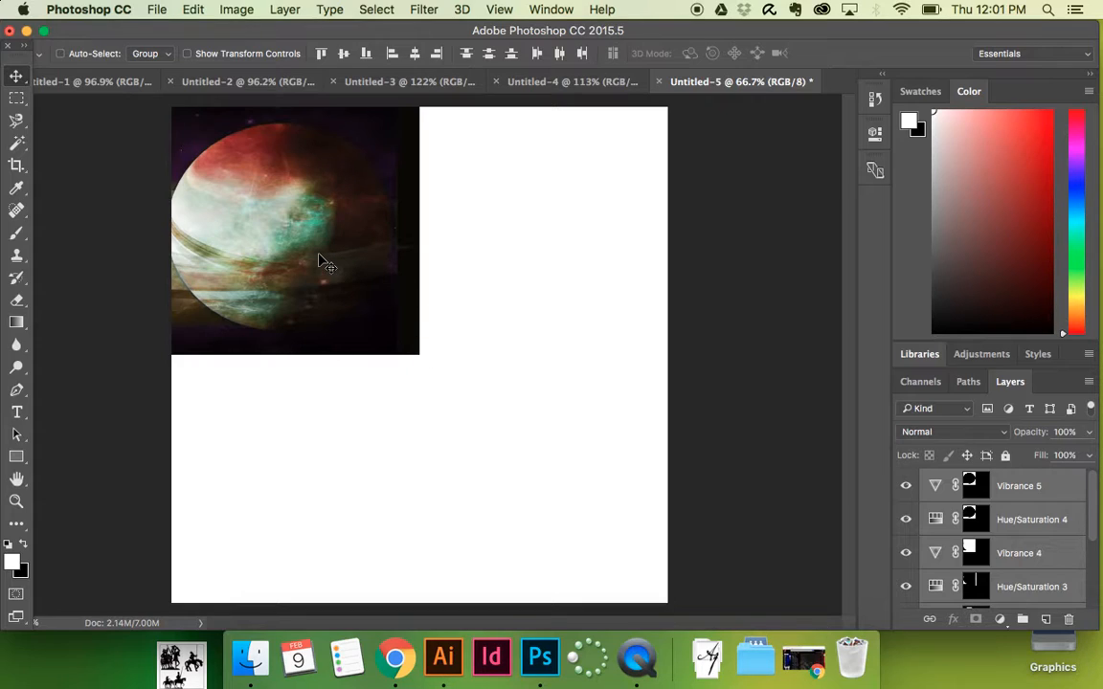
- Shift the ringed planet layers to the right so more of the rings falls within the canvas
{"action": "key", "text": "super+minus"}
{"action": "key", "text": "super+minus"}
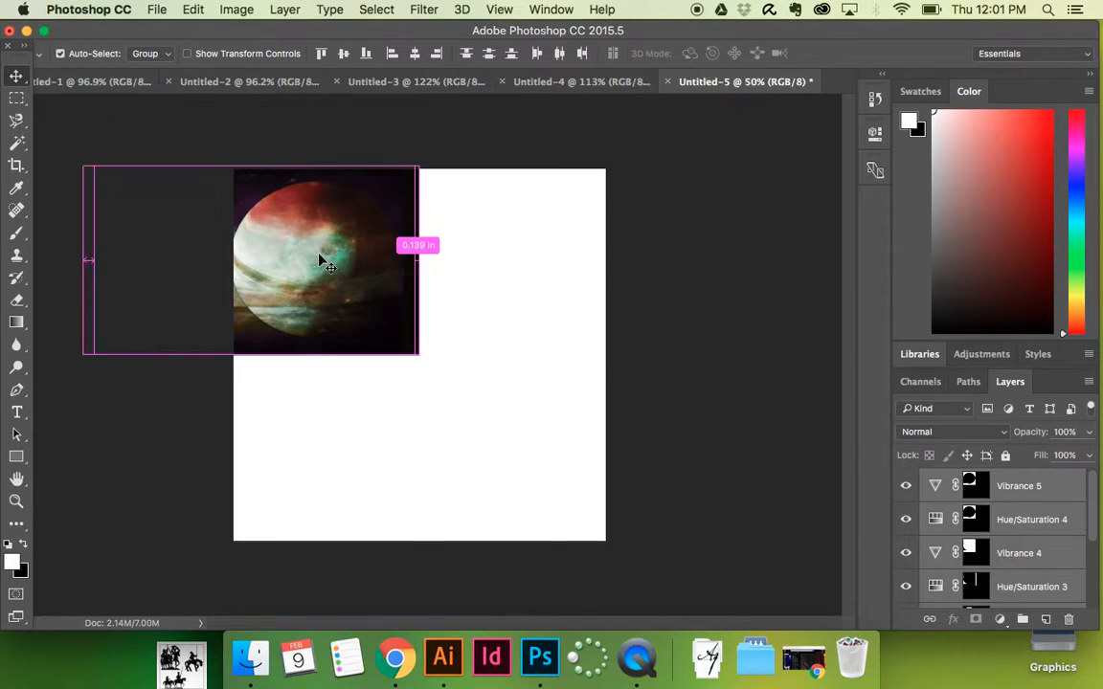
{"action": "mouse_move", "coordinate": [335, 260]}
{"action": "left_mouse_down"}
{"action": "mouse_move", "coordinate": [409, 258]}
{"action": "mouse_move", "coordinate": [332, 256]}
{"action": "left_mouse_up"}
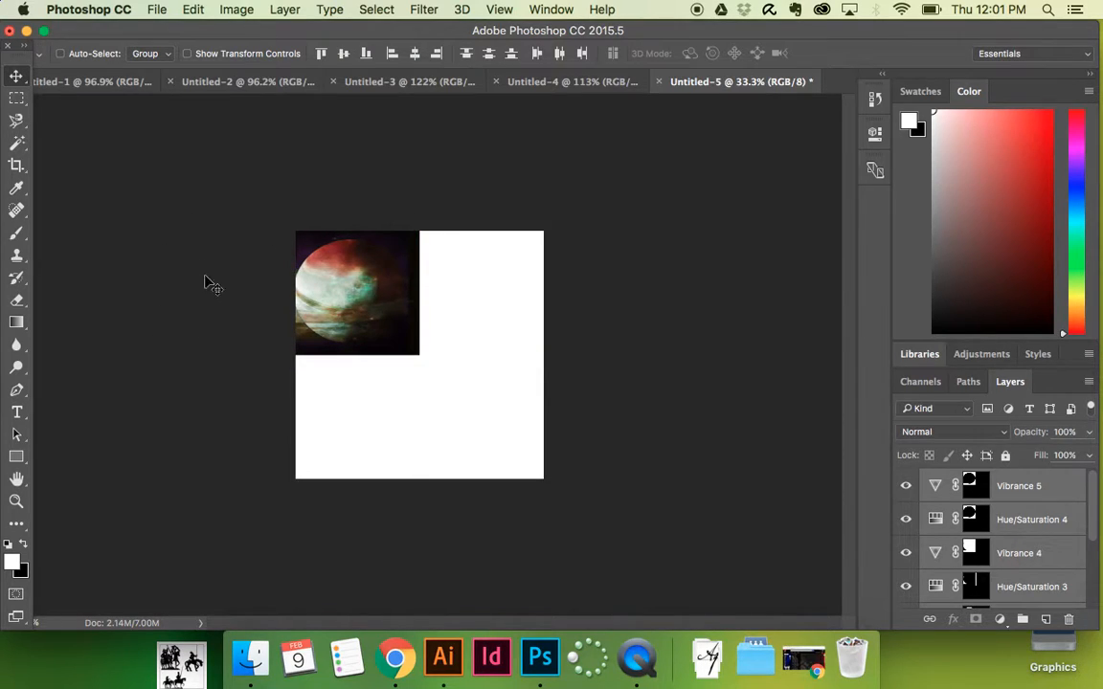
{"action": "left_click_drag", "start_coordinate": [348, 323], "coordinate": [397, 323]}
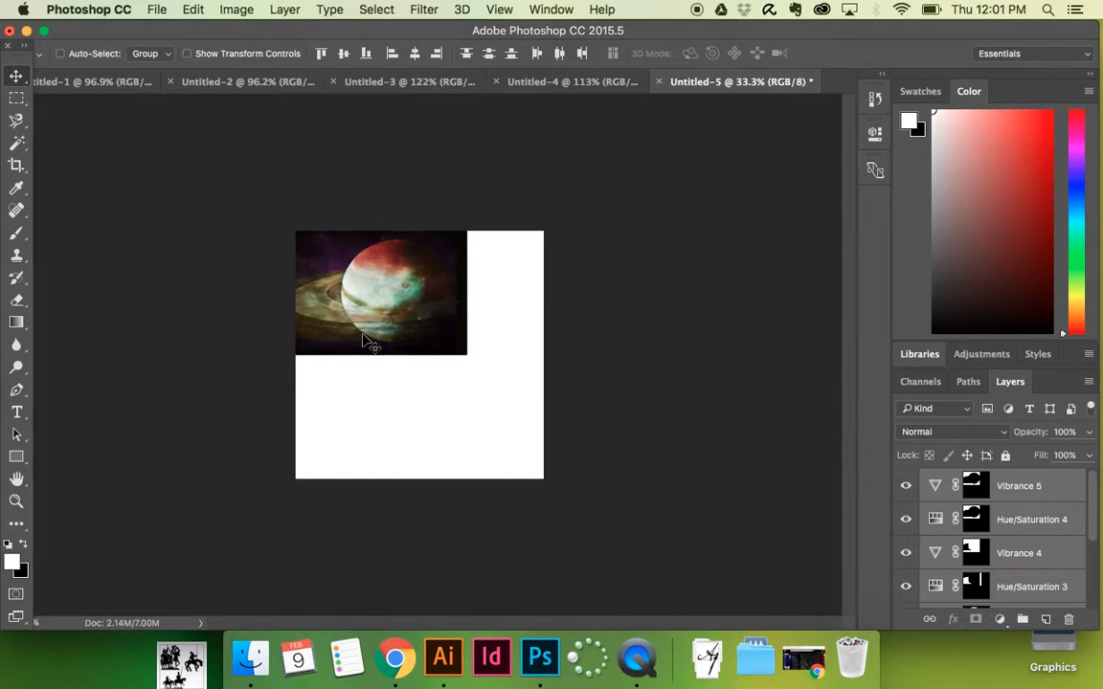
- Mask the Background copy layer with a square marquee selection covering the upper-left quarter of the canvas
{"action": "key", "text": "super+plus"}
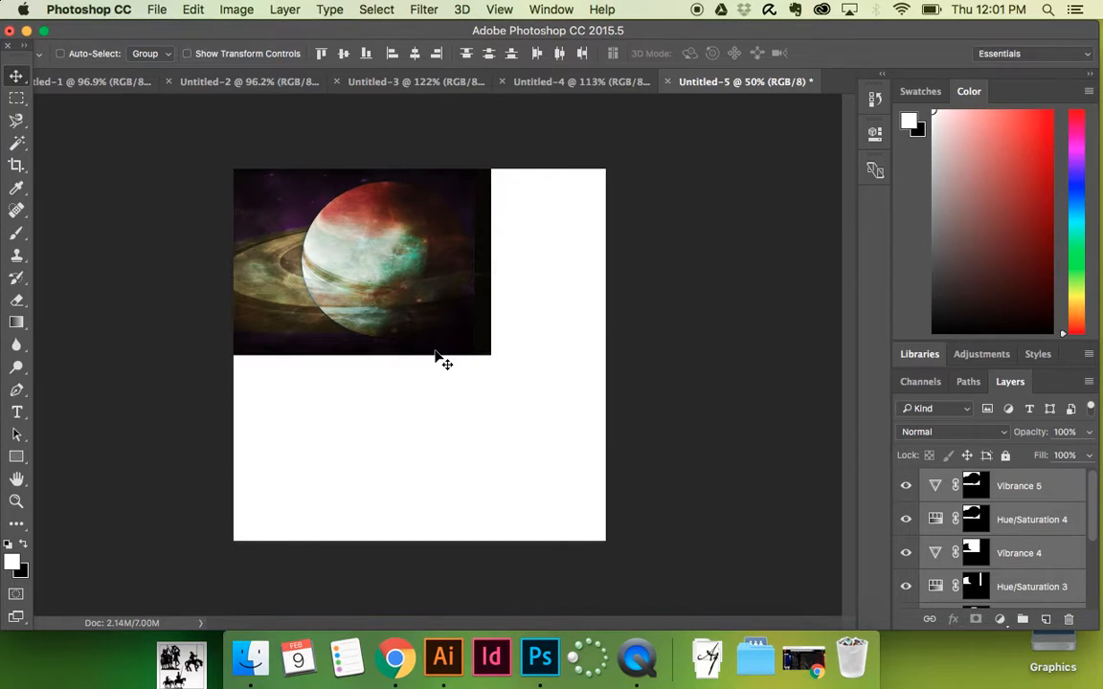
{"action": "left_click", "coordinate": [17, 99]}
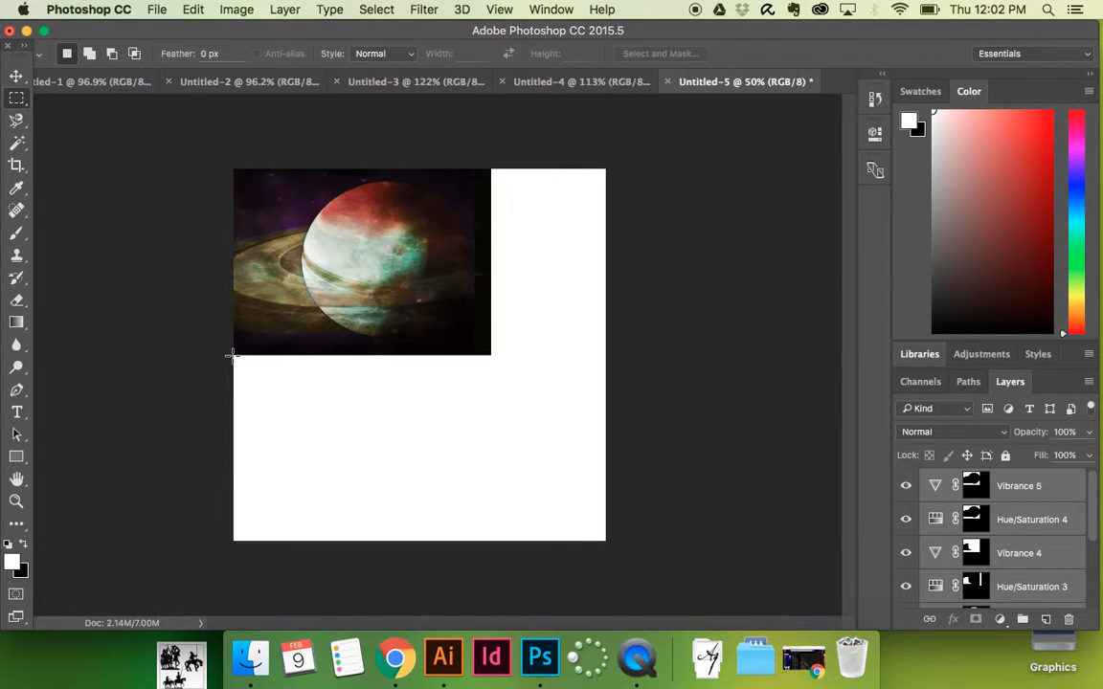
{"action": "left_click_drag", "start_coordinate": [233, 354], "coordinate": [421, 164]}
{"action": "scroll", "coordinate": [955, 565], "scroll_direction": "down", "scroll_amount": 5}
{"action": "left_click", "coordinate": [952, 565]}
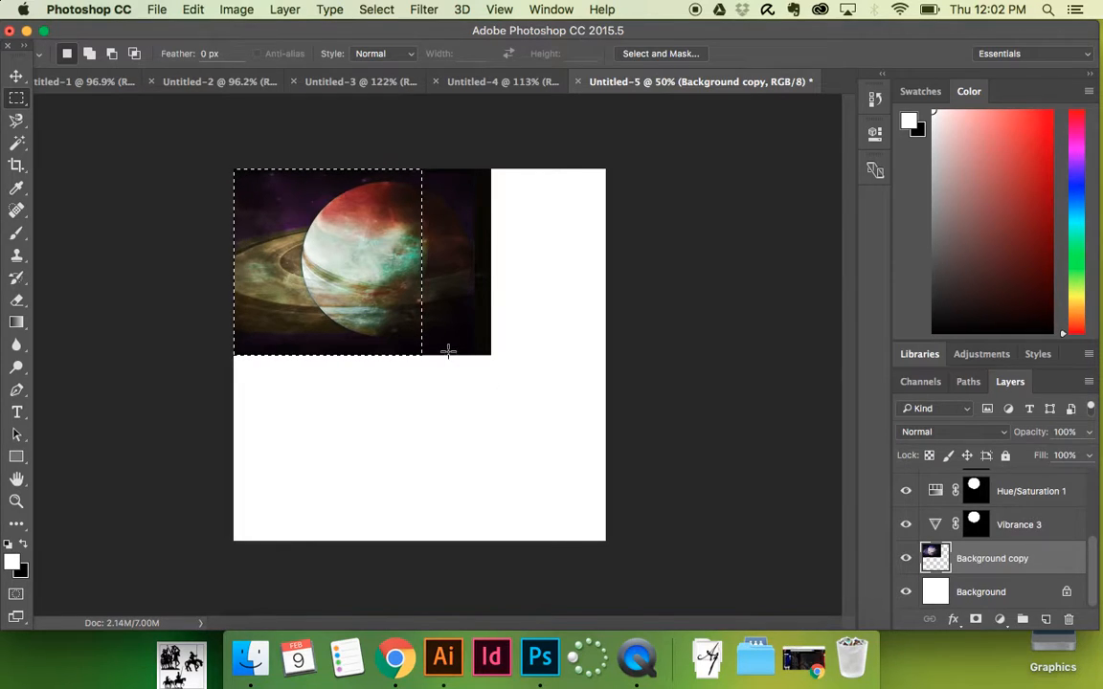
{"action": "left_click", "coordinate": [976, 620]}
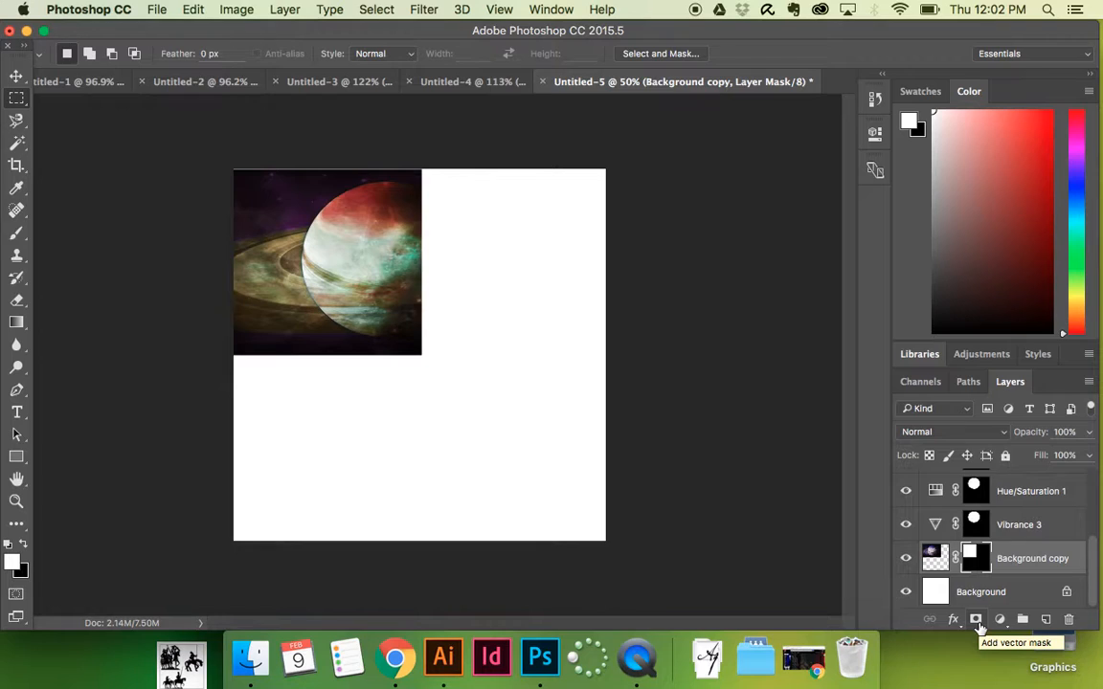
{"action": "key", "text": "super+z"}
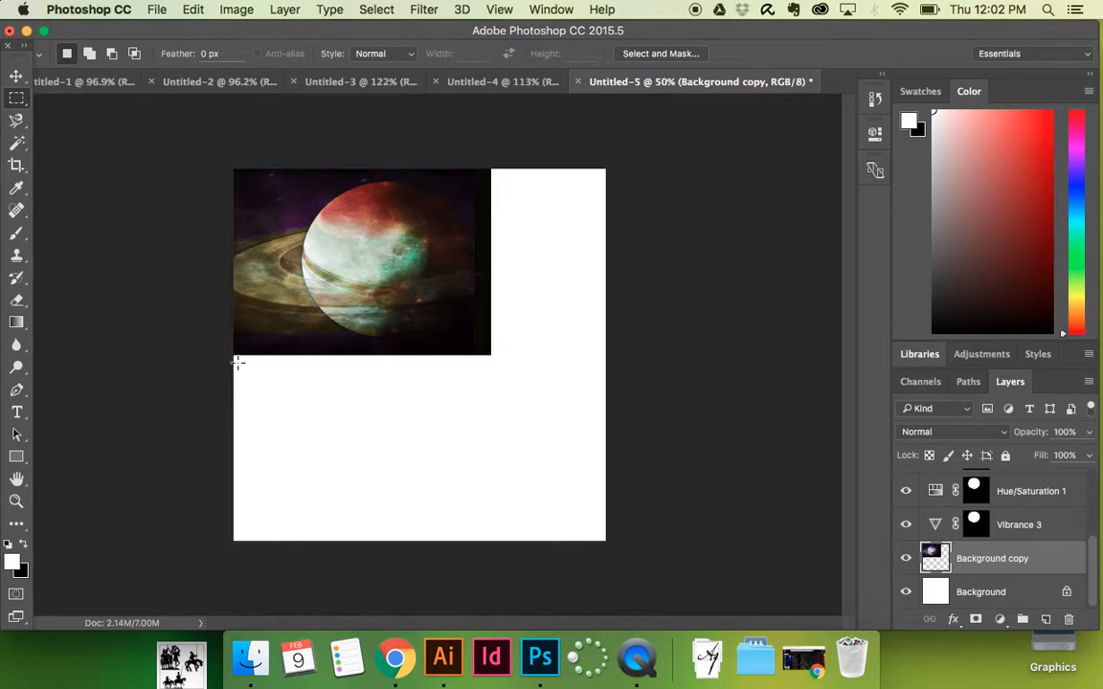
{"action": "left_click_drag", "start_coordinate": [233, 355], "coordinate": [420, 158]}
{"action": "left_click", "coordinate": [975, 620]}
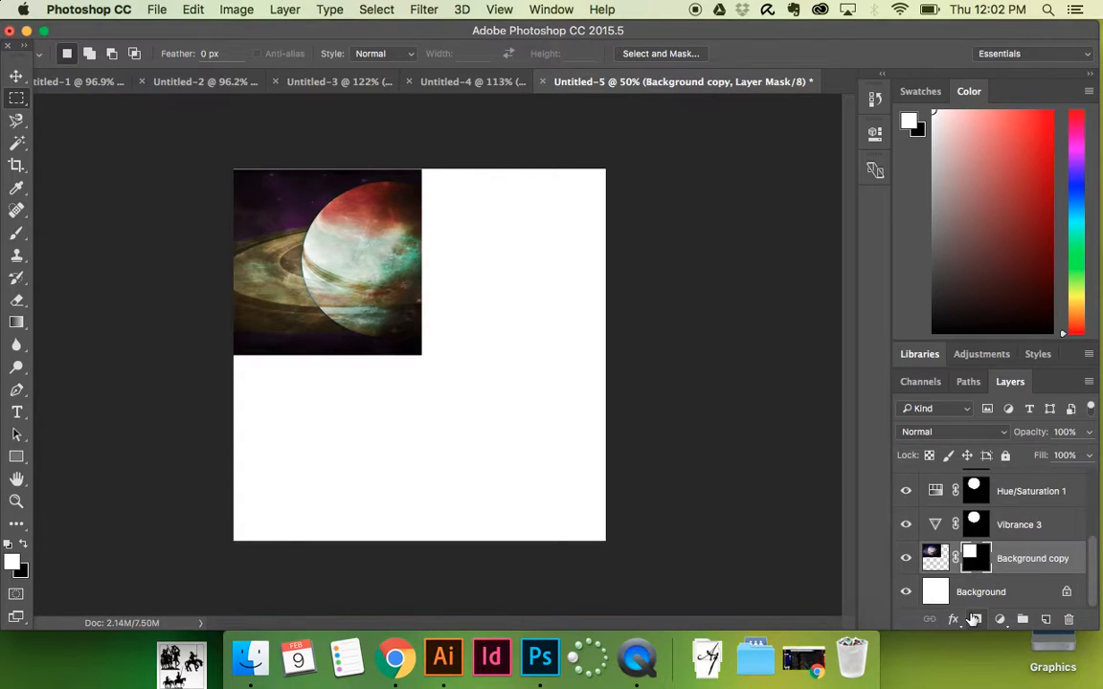
- Group the ringed planet's adjustment layers together with the masked Background copy layer, leaving the group collapsed
{"action": "scroll", "coordinate": [1011, 529], "scroll_direction": "up", "scroll_amount": 5}
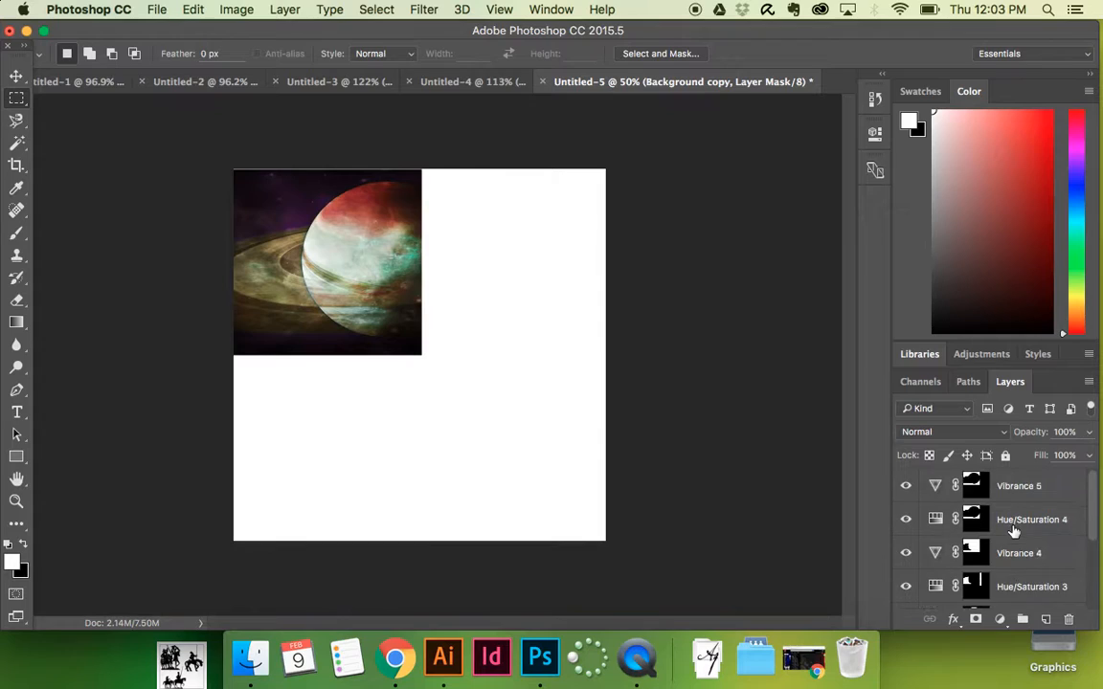
{"action": "left_click", "coordinate": [1037, 487], "text": "shift"}
{"action": "scroll", "coordinate": [1023, 535], "scroll_direction": "down", "scroll_amount": 3}
{"action": "scroll", "coordinate": [1022, 538], "scroll_direction": "down", "scroll_amount": 1}
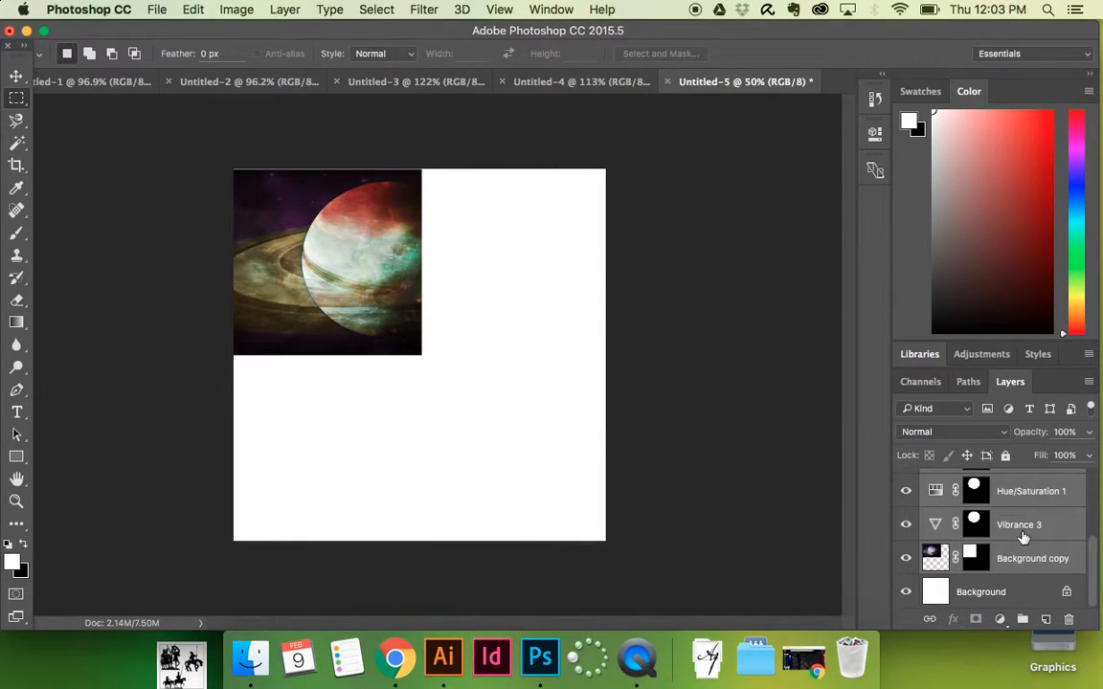
{"action": "left_click", "coordinate": [1017, 620]}
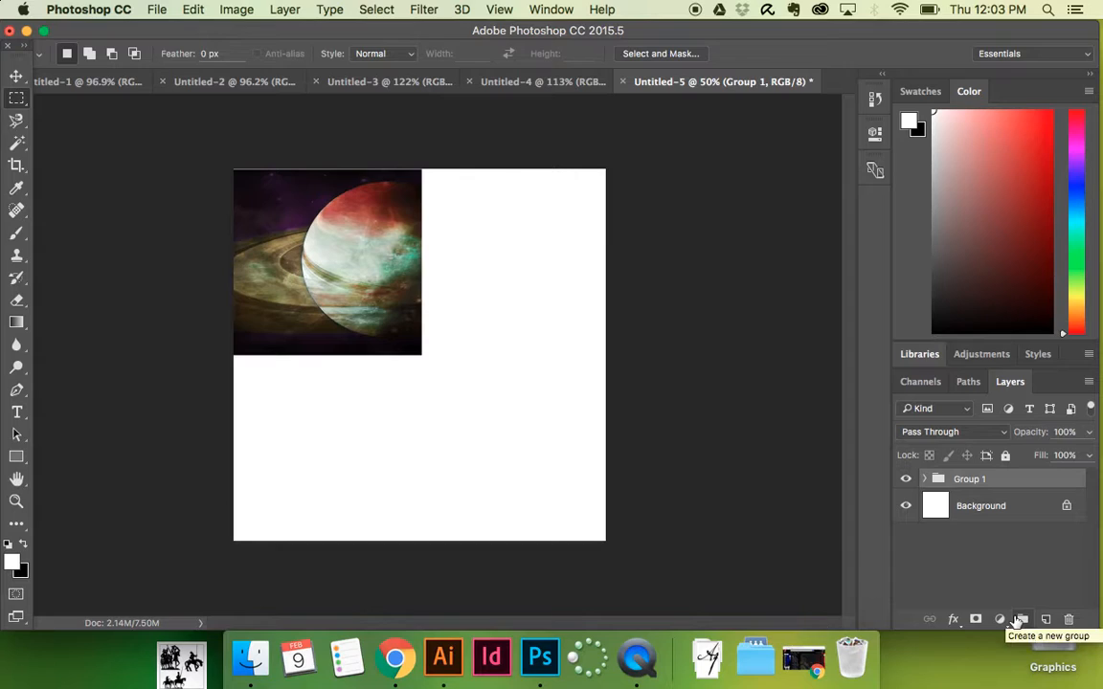
{"action": "left_click", "coordinate": [925, 479]}
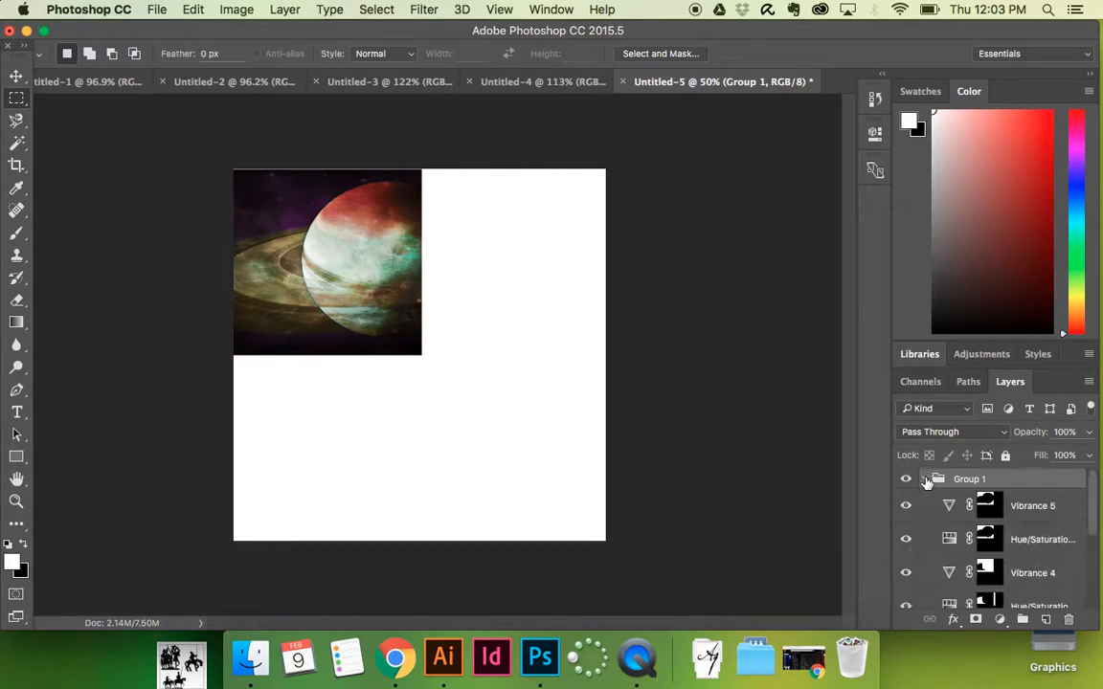
{"action": "left_click", "coordinate": [925, 478]}
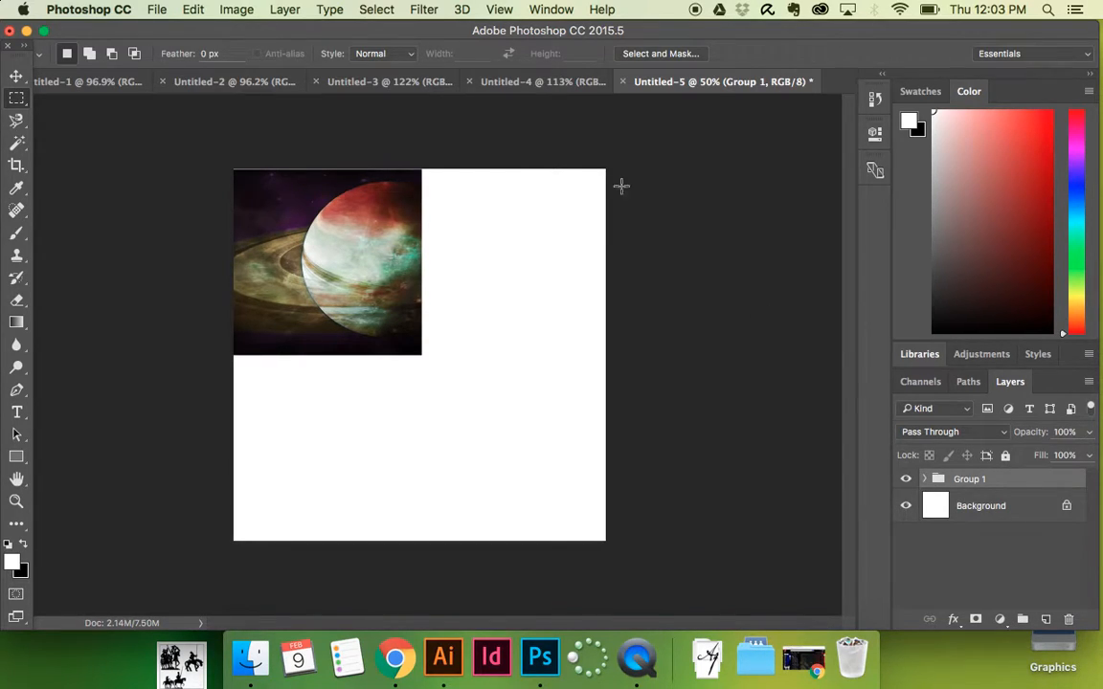
- Copy all layers of Untitled-1 into Untitled-5, fit them into the canvas's upper-right quarter, and group them
{"action": "left_click", "coordinate": [195, 84]}
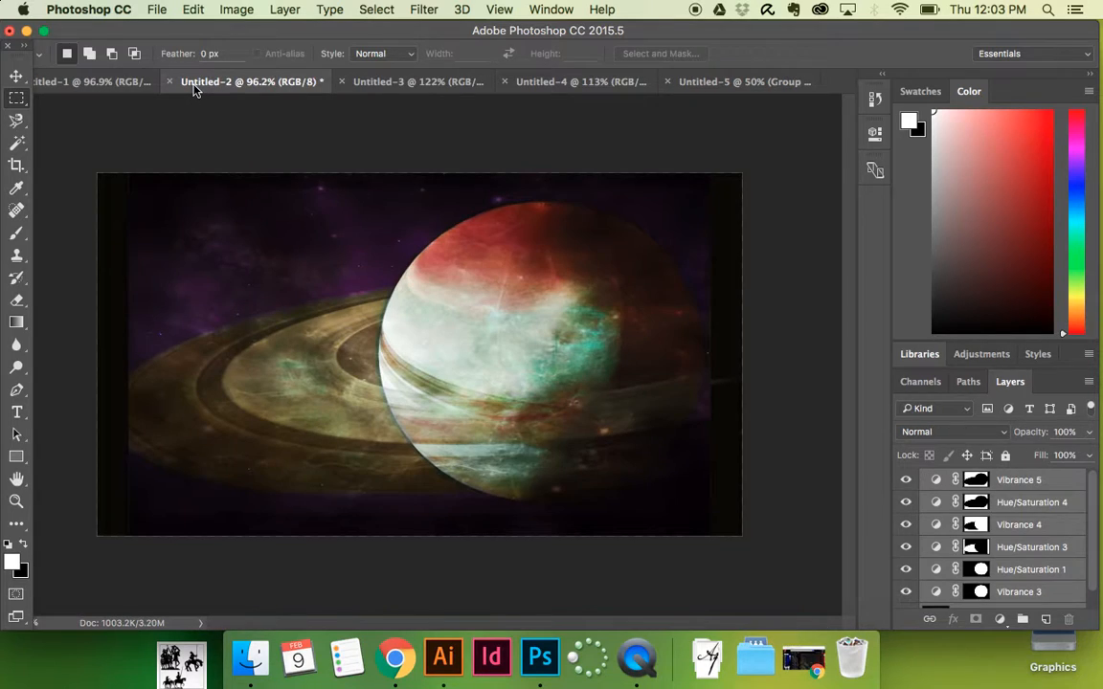
{"action": "left_click", "coordinate": [69, 83]}
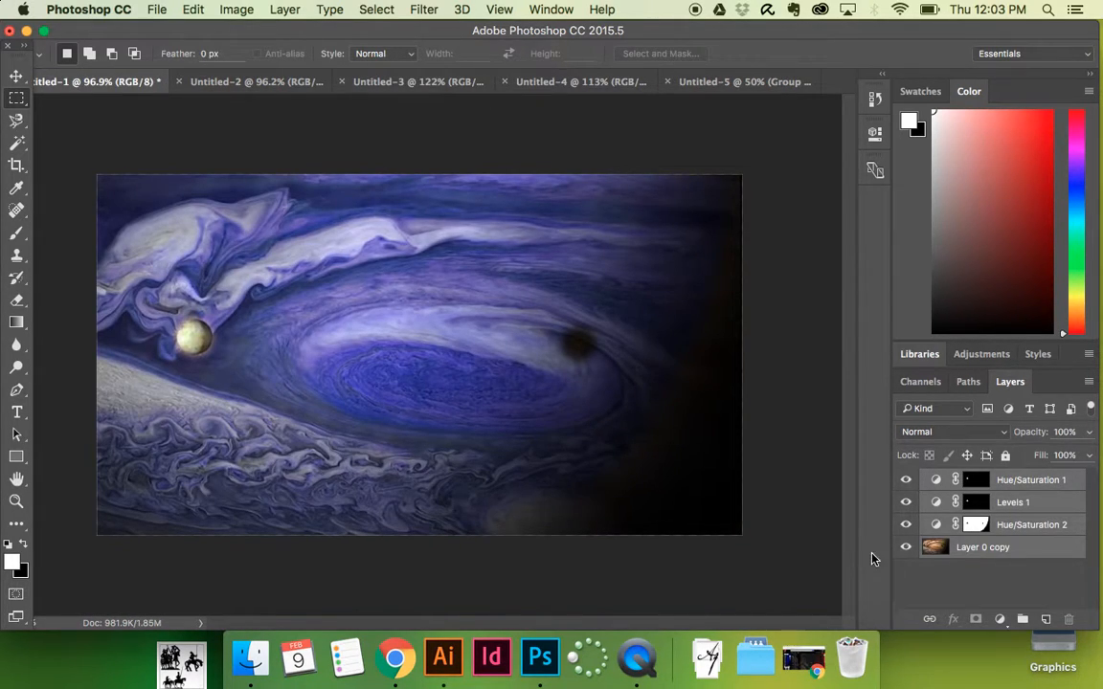
{"action": "left_click", "coordinate": [967, 549]}
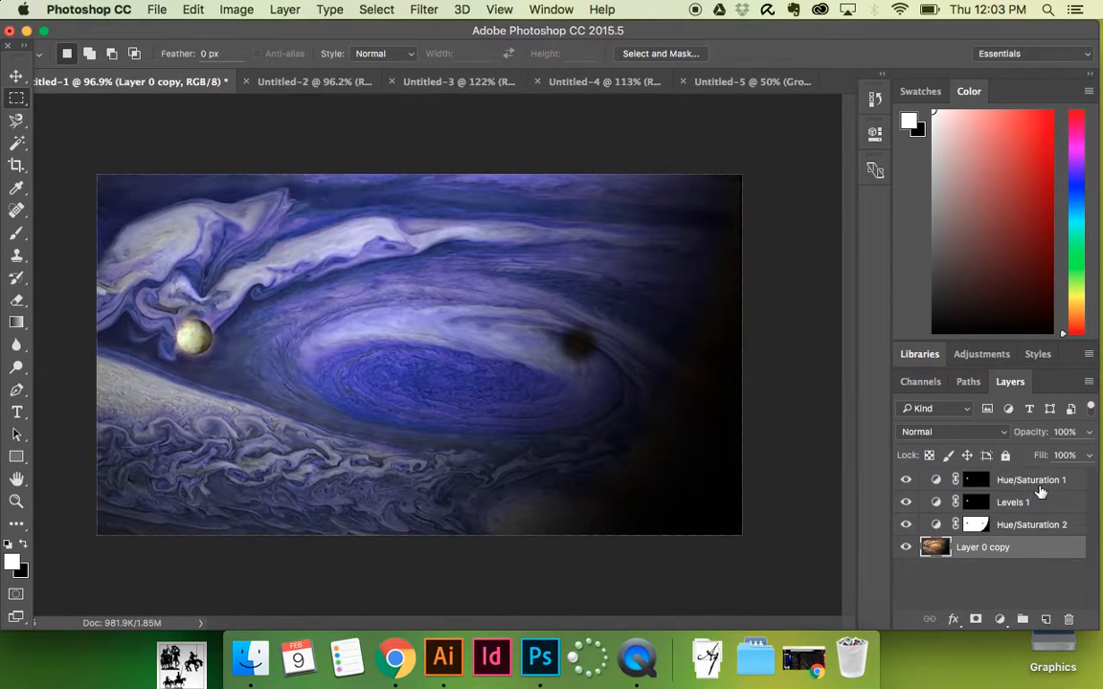
{"action": "left_click", "coordinate": [1041, 479], "text": "shift"}
{"action": "left_click", "coordinate": [15, 77]}
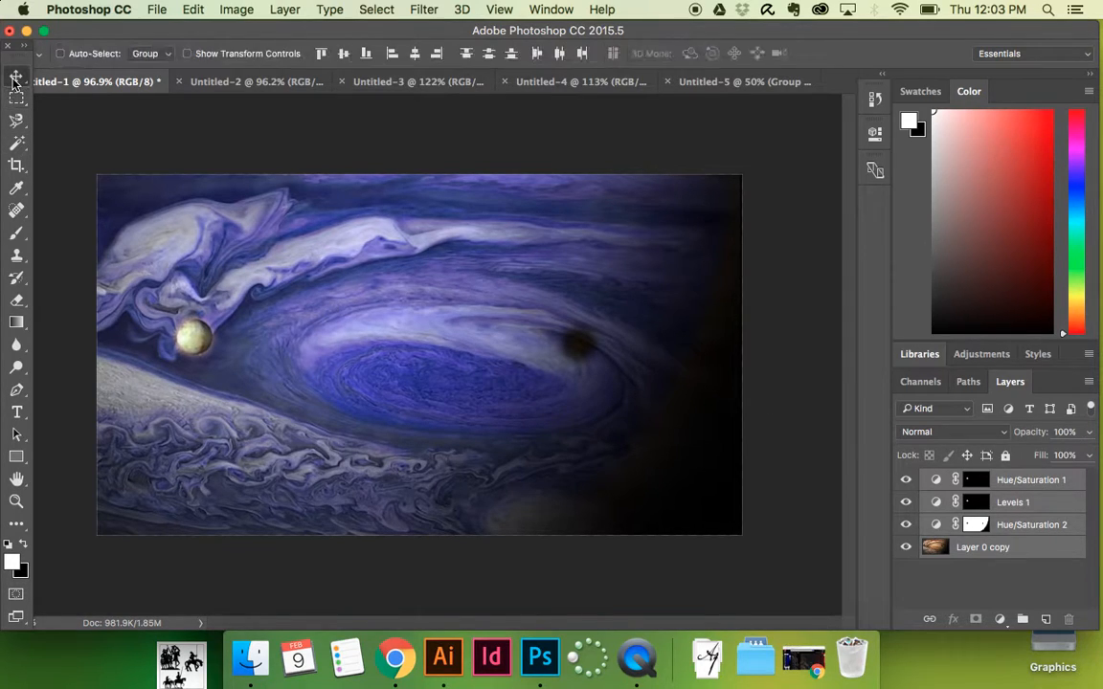
{"action": "left_click_drag", "start_coordinate": [290, 375], "coordinate": [749, 88]}
{"action": "left_click_drag", "start_coordinate": [558, 225], "coordinate": [549, 275]}
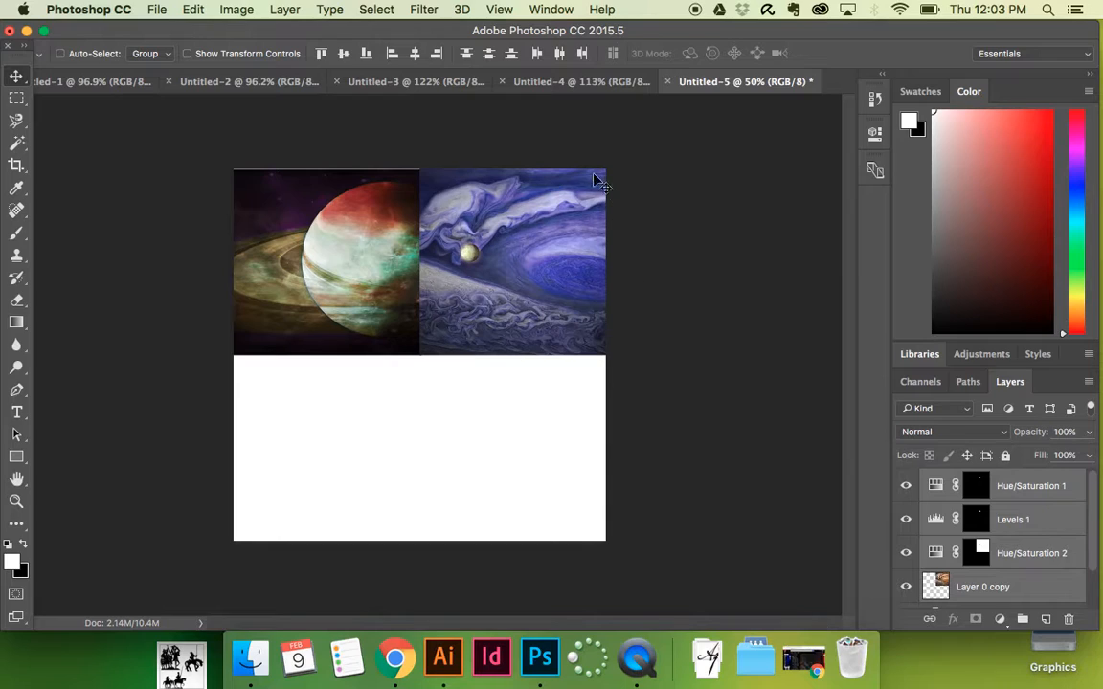
{"action": "left_click", "coordinate": [1024, 622]}
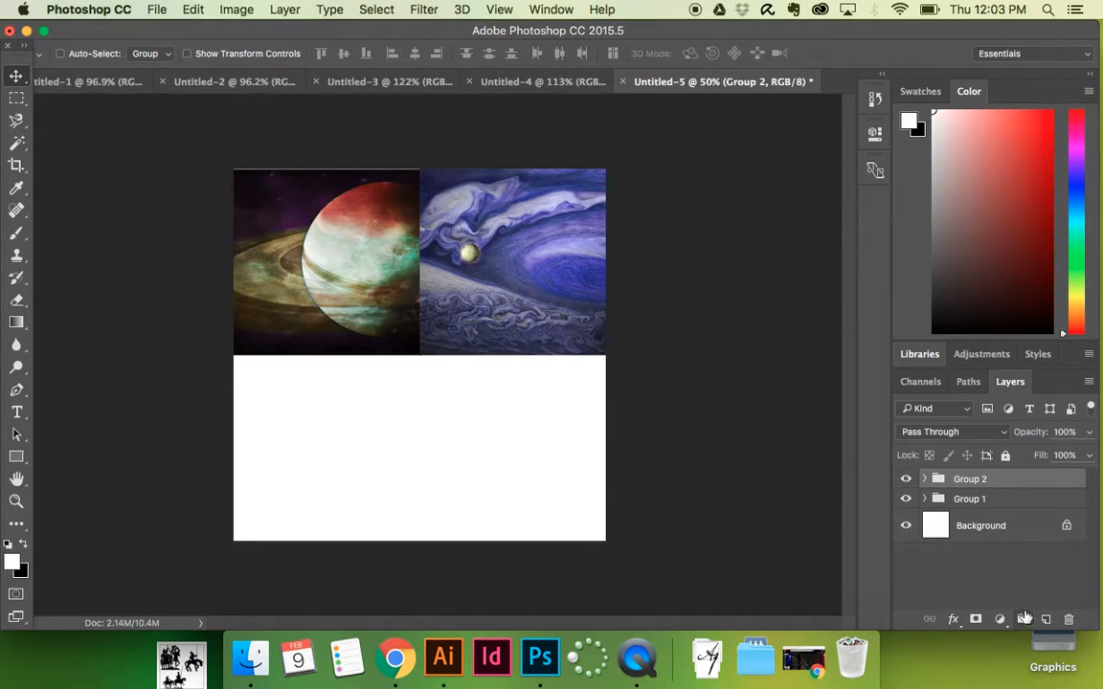
- Copy all three layers of Untitled-3 into Untitled-5 above Group 1 and place them in the canvas's lower-right quarter
{"action": "left_click", "coordinate": [975, 503]}
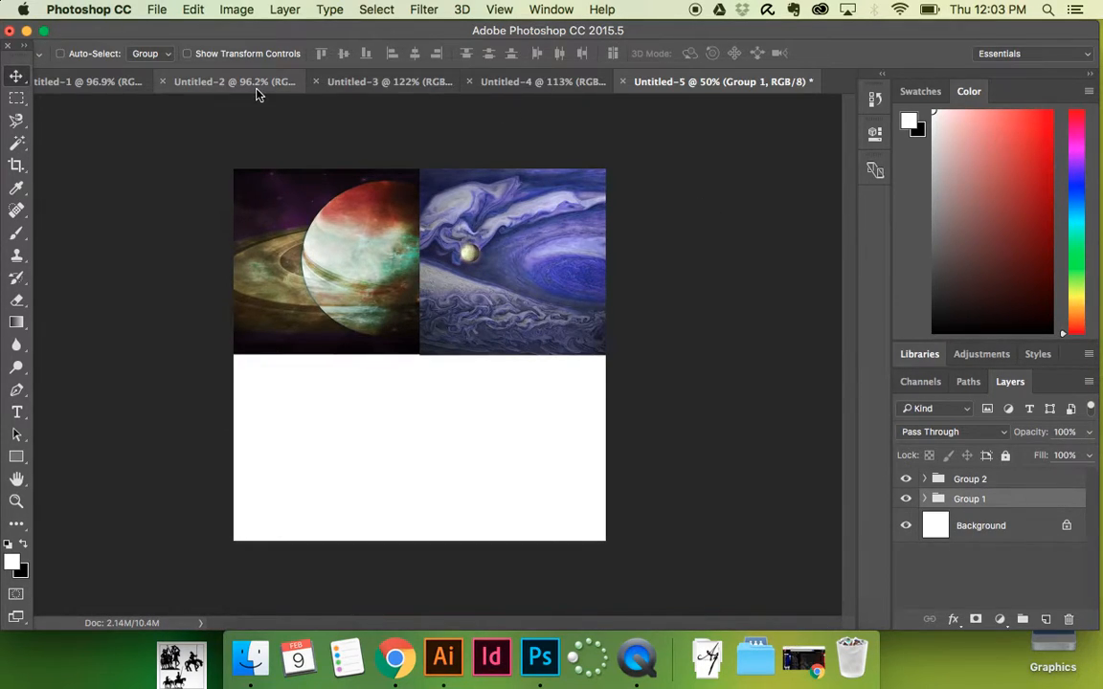
{"action": "left_click", "coordinate": [350, 84]}
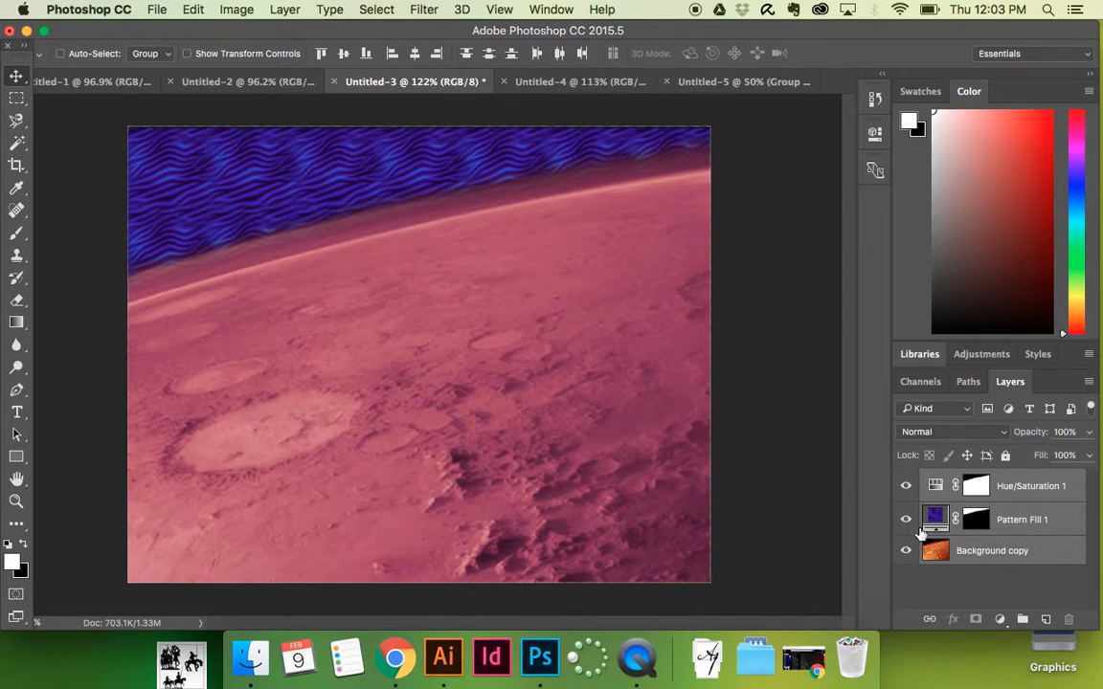
{"action": "left_click", "coordinate": [992, 552]}
{"action": "left_click", "coordinate": [1033, 490], "text": "shift"}
{"action": "left_click_drag", "start_coordinate": [324, 316], "coordinate": [716, 87]}
{"action": "left_click_drag", "start_coordinate": [345, 473], "coordinate": [589, 414]}
- Copy both Untitled-4 layers into Untitled-5, place them in the canvas's lower-left quarter, and group them
{"action": "left_click", "coordinate": [572, 81]}
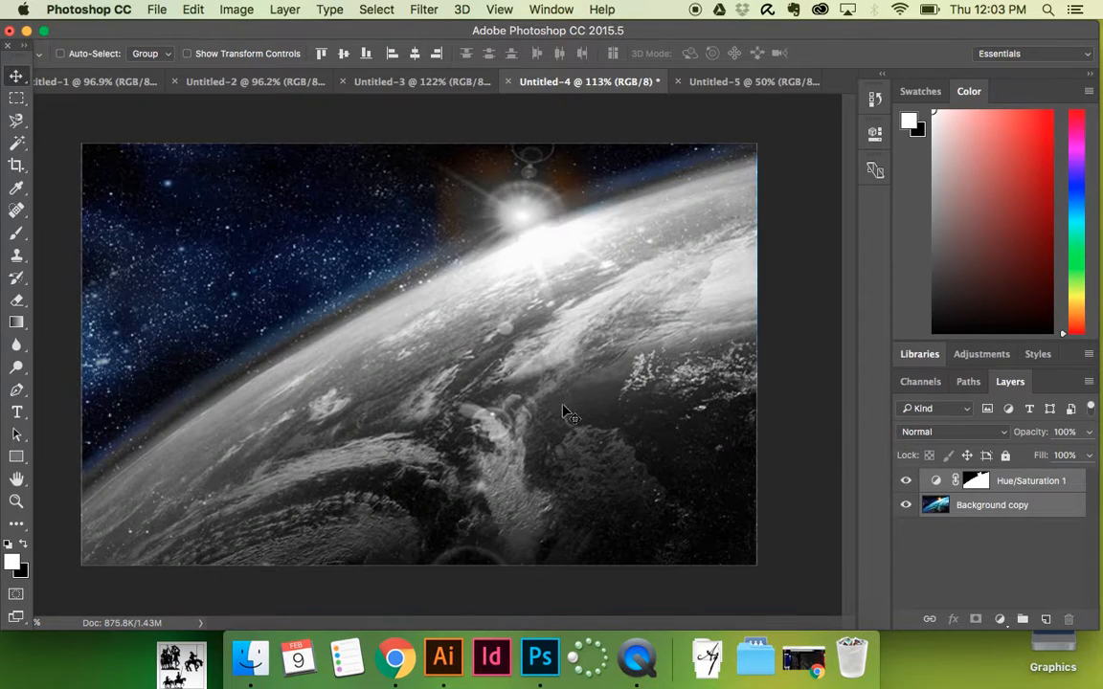
{"action": "left_click_drag", "start_coordinate": [212, 339], "coordinate": [454, 292]}
{"action": "left_click_drag", "start_coordinate": [249, 452], "coordinate": [345, 452]}
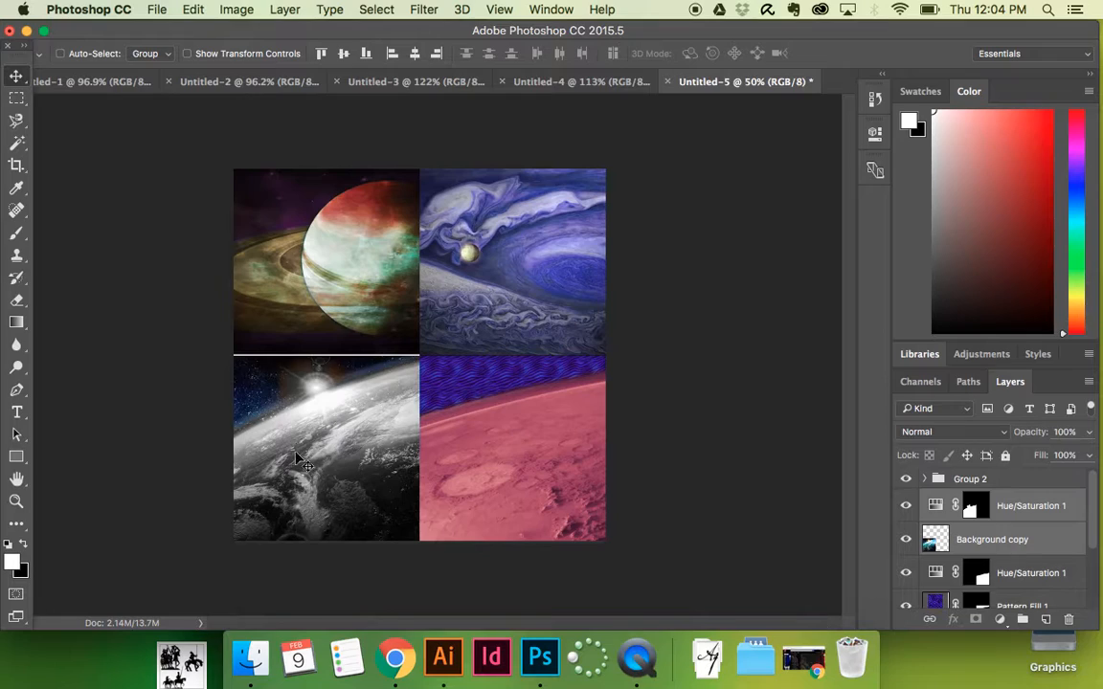
{"action": "left_click", "coordinate": [1023, 624]}
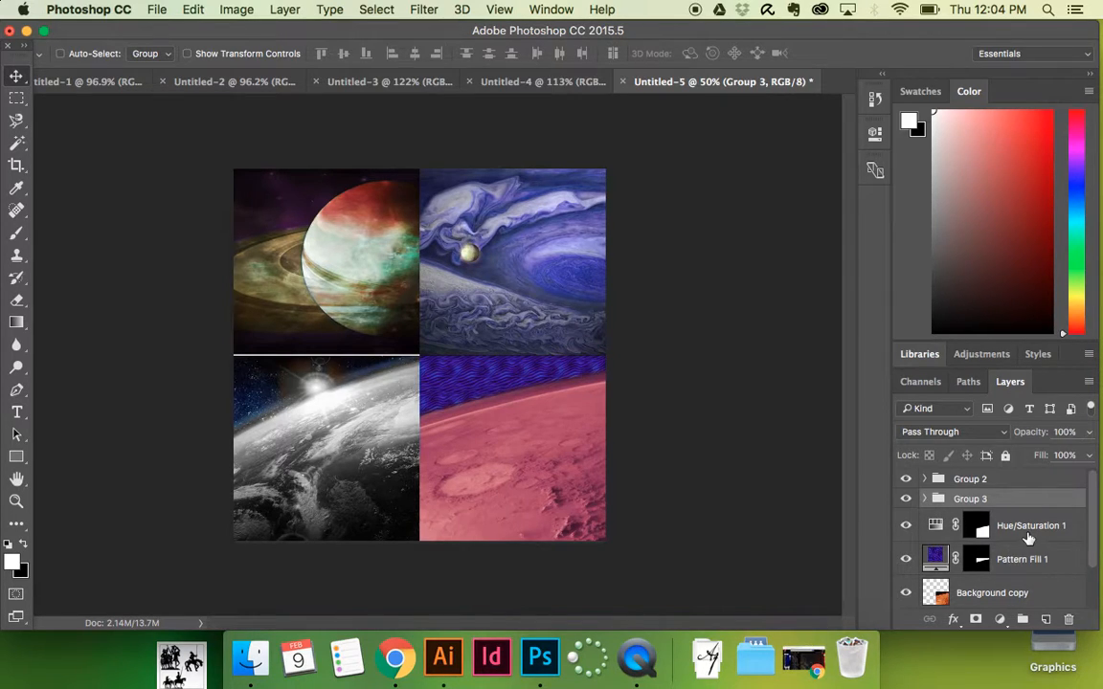
- Group the red planet's Hue/Saturation 1, Pattern Fill 1 and Background copy layers
{"action": "left_click", "coordinate": [975, 525]}
{"action": "scroll", "coordinate": [1028, 538], "scroll_direction": "down", "scroll_amount": 2}
{"action": "left_click", "coordinate": [1009, 538], "text": "shift"}
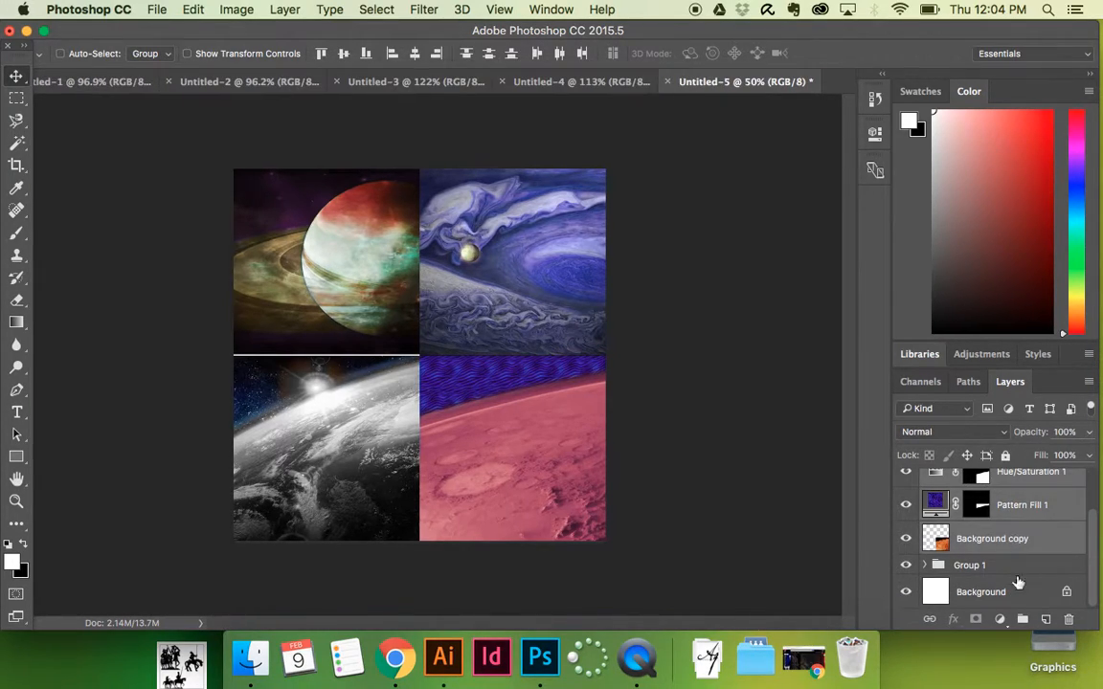
{"action": "key", "text": "super+g"}
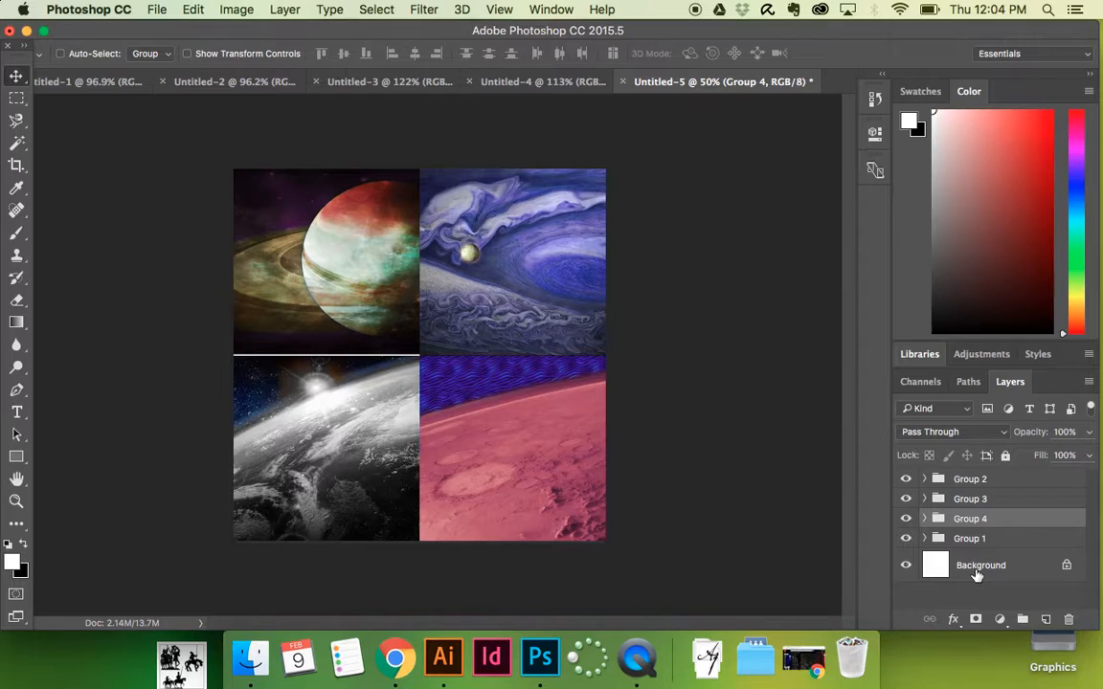
- Scale Group 1 to about 102% and nudge it left to X 209.50 px, covering the white gap below the ringed planet
{"action": "left_click", "coordinate": [905, 539]}
{"action": "left_click", "coordinate": [906, 539]}
{"action": "left_click", "coordinate": [934, 540]}
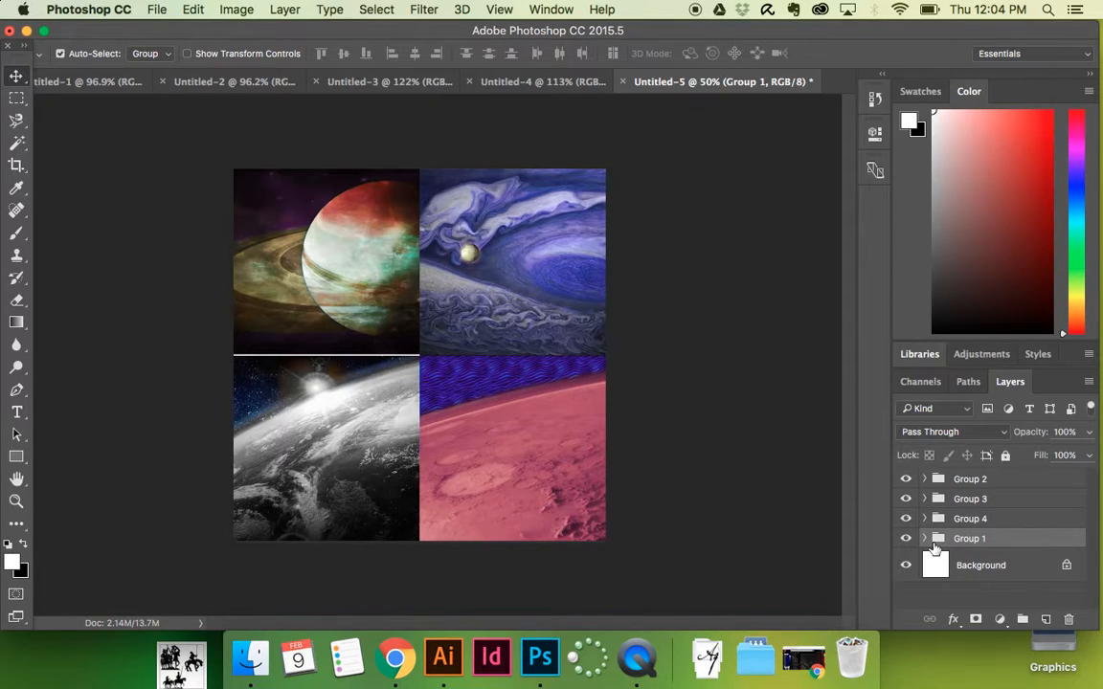
{"action": "key", "text": "super+t"}
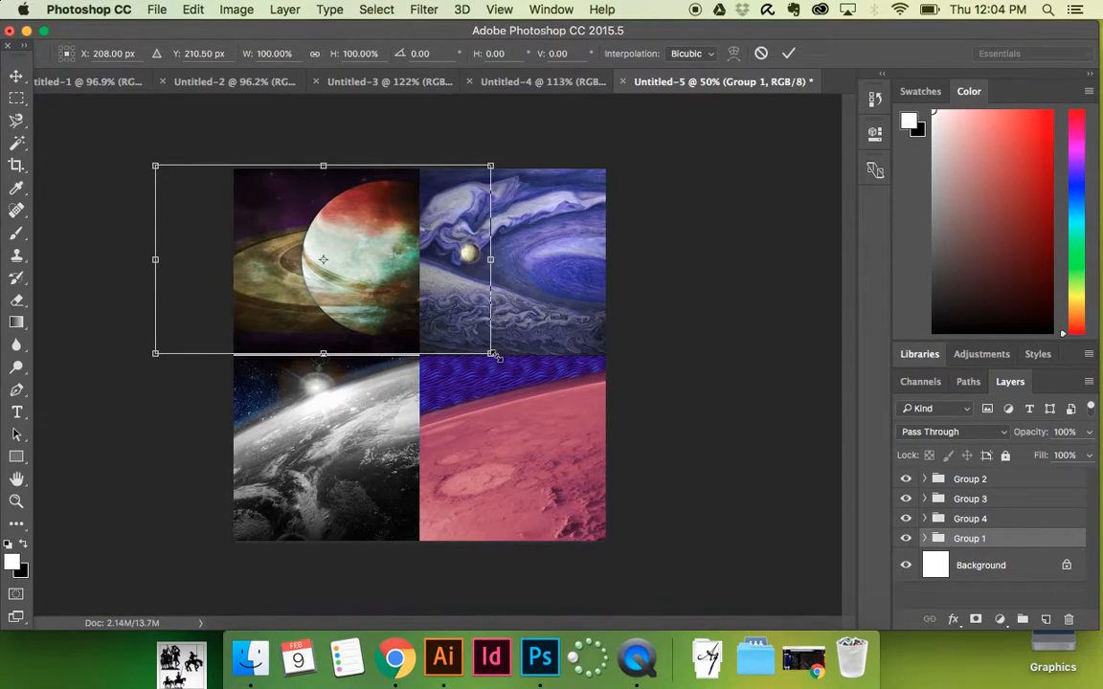
{"action": "left_click_drag", "start_coordinate": [492, 354], "coordinate": [496, 360]}
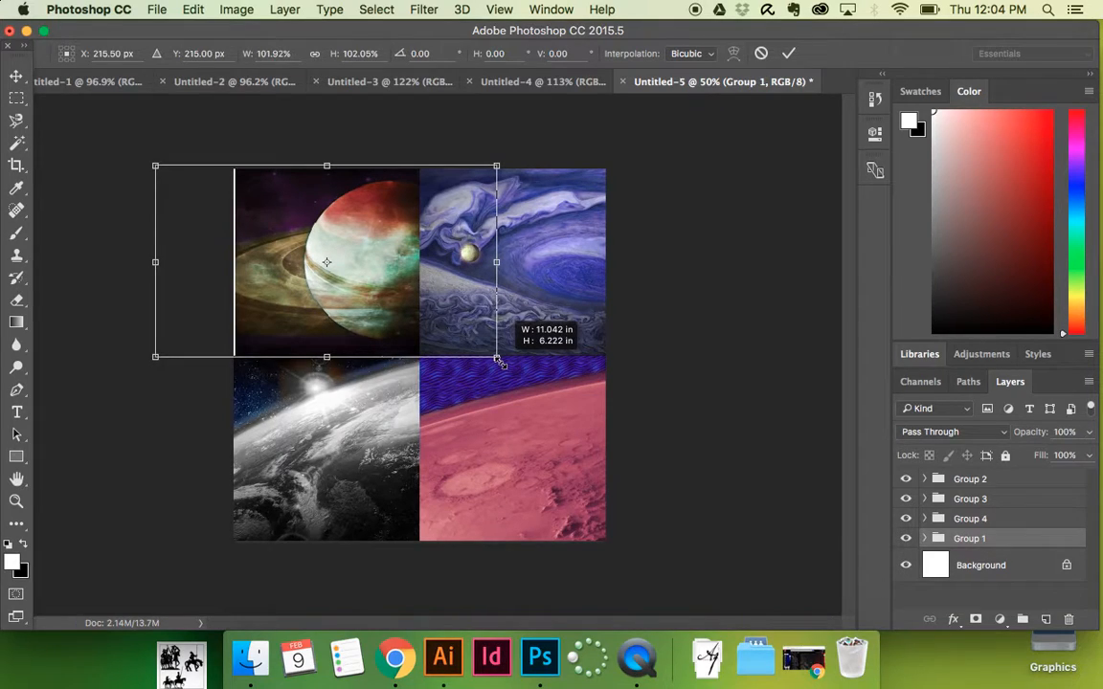
{"action": "key", "text": "Left"}
{"action": "key", "text": "Left"}
{"action": "key", "text": "Left"}
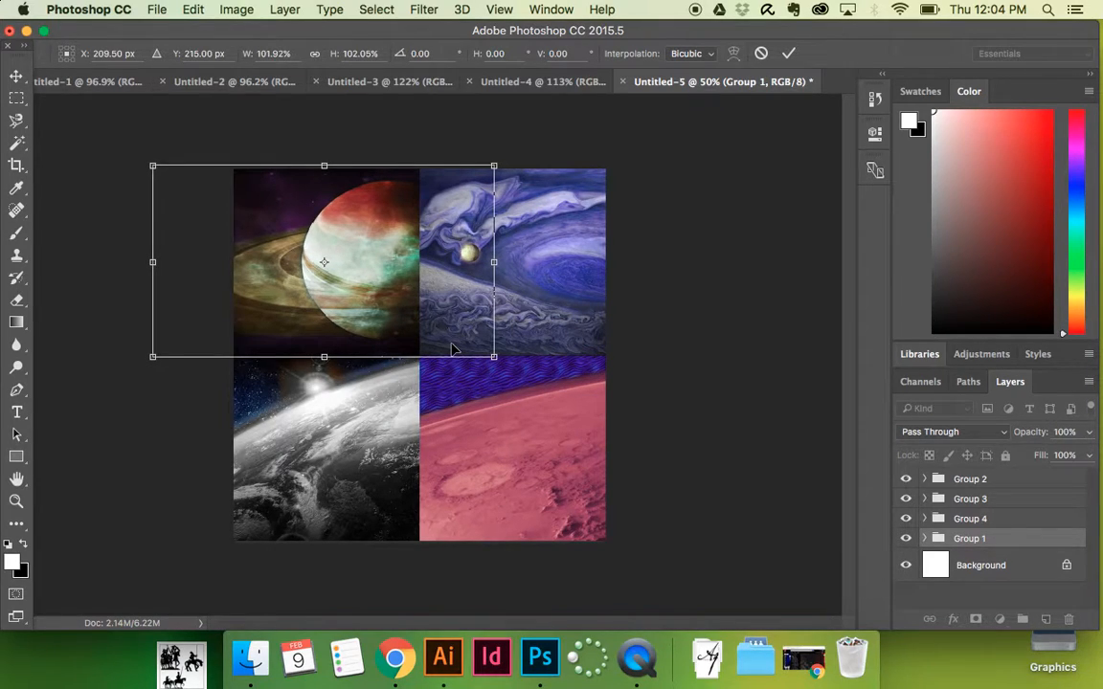
{"action": "key", "text": "Return"}
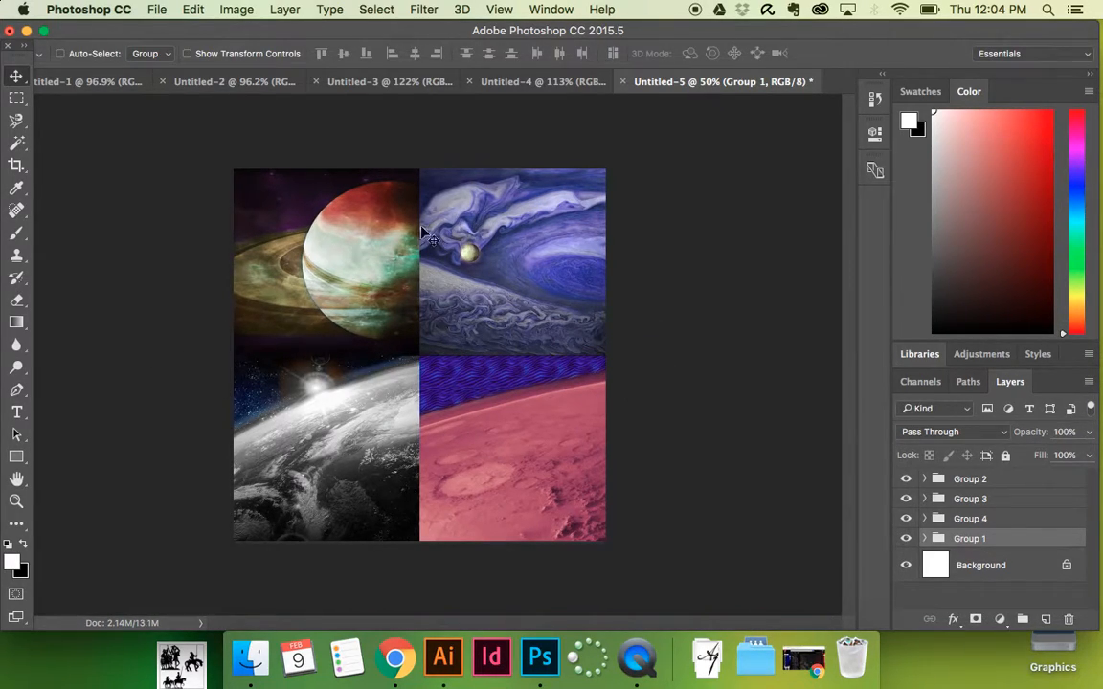